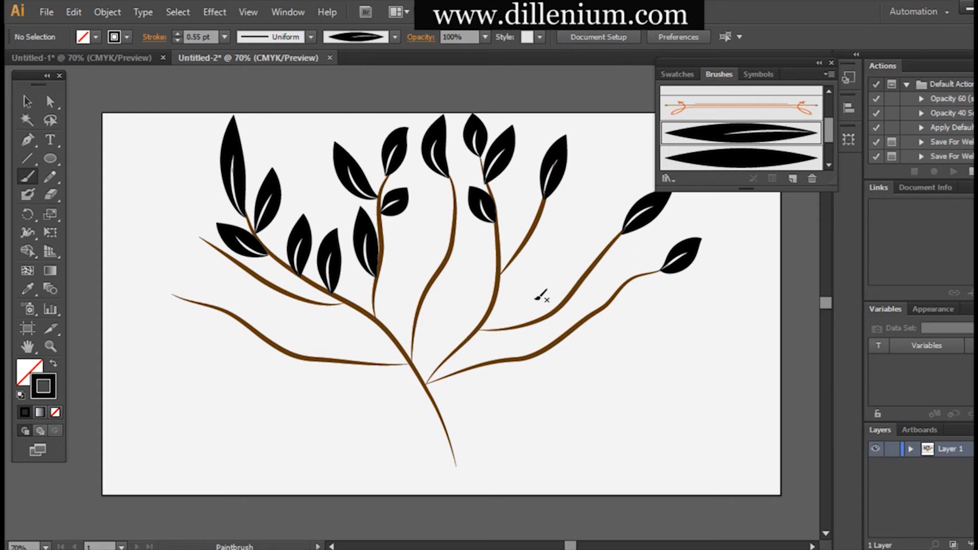
- Paint black veined leaves along the bare brown branches across the tree with the leaf art brush
drag(559, 306, 572, 229)
drag(599, 258, 605, 192)
drag(496, 329, 526, 285)
drag(594, 312, 653, 307)
drag(529, 358, 598, 365)
drag(469, 369, 542, 402)
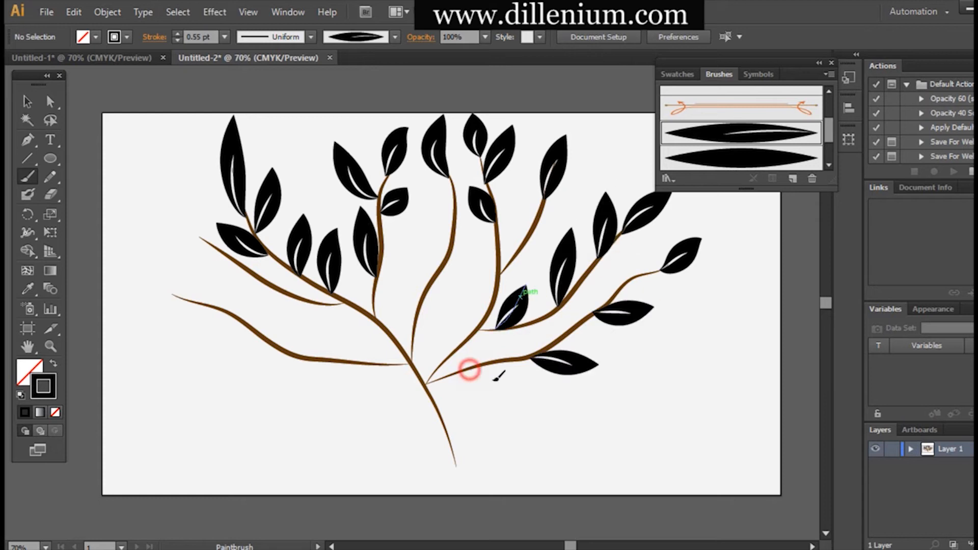
drag(568, 329, 606, 272)
drag(364, 364, 340, 329)
drag(290, 356, 255, 375)
drag(248, 328, 186, 337)
drag(182, 301, 128, 253)
drag(200, 238, 174, 201)
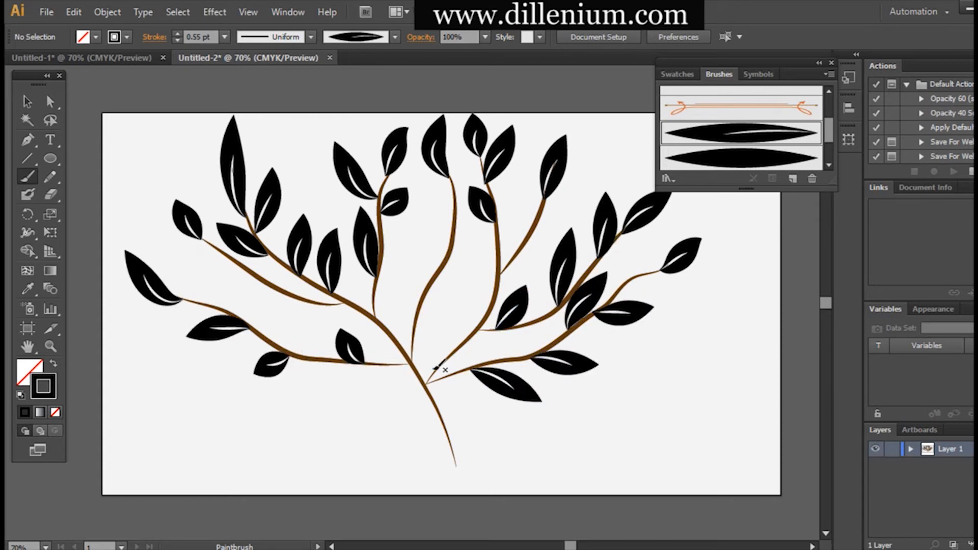
drag(416, 332, 473, 296)
drag(433, 278, 425, 222)
drag(453, 244, 479, 236)
drag(384, 326, 395, 273)
drag(308, 302, 251, 305)
drag(243, 272, 177, 266)
drag(530, 235, 585, 197)
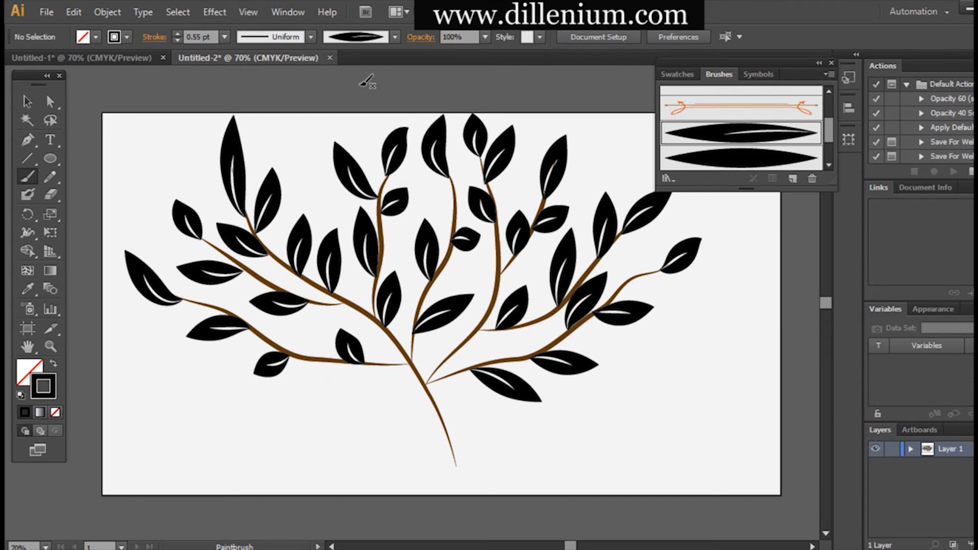
key(v)
key(ctrl+a)
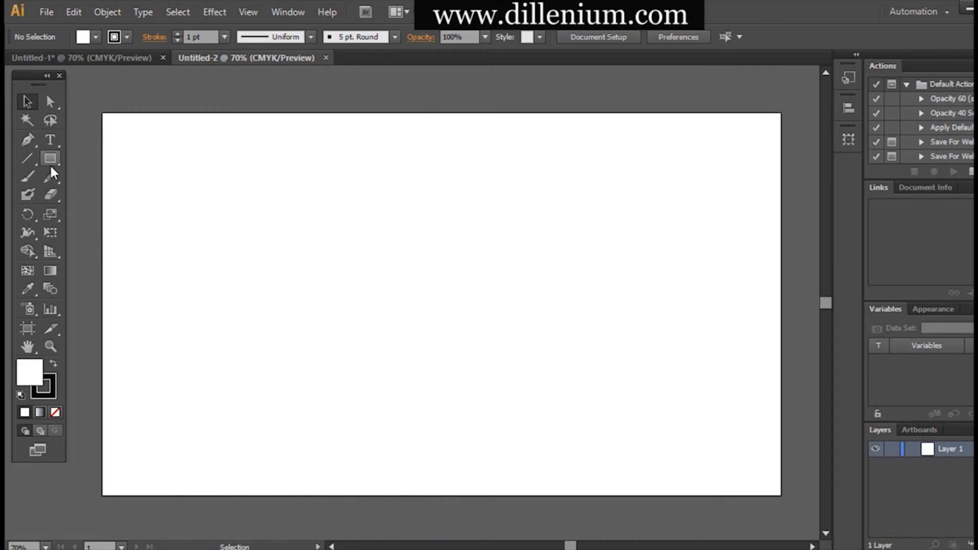
- Draw a rectangle covering the whole artboard and fill it with very light gray
click(50, 161)
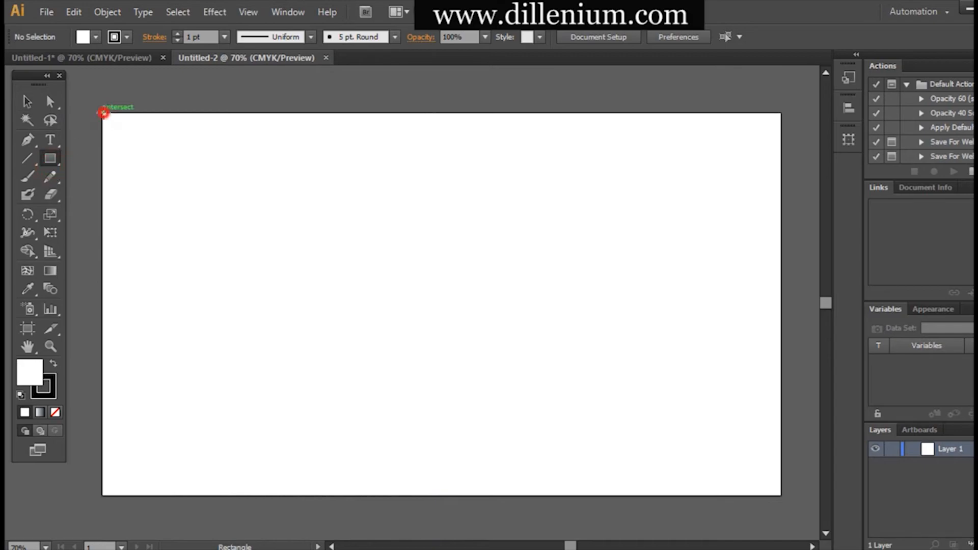
drag(103, 113, 781, 496)
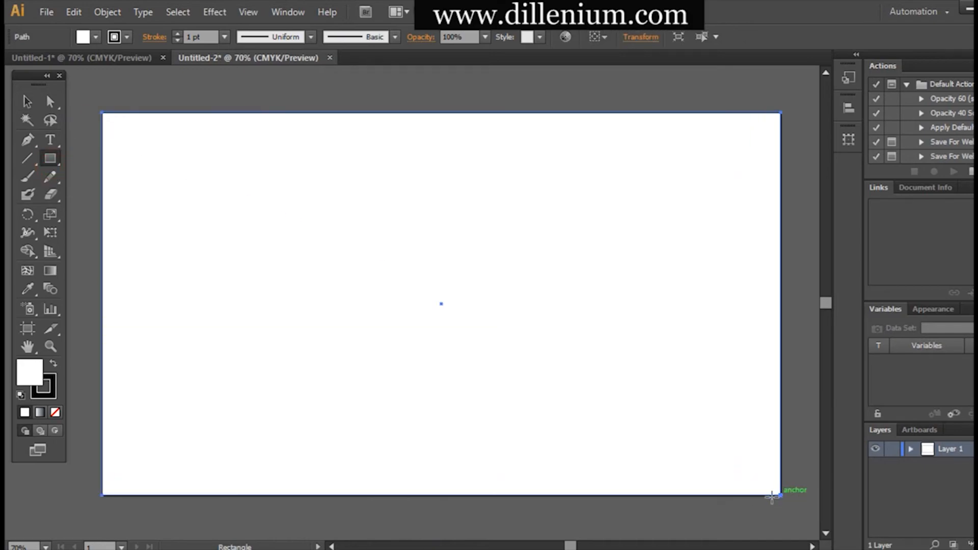
click(96, 36)
click(130, 108)
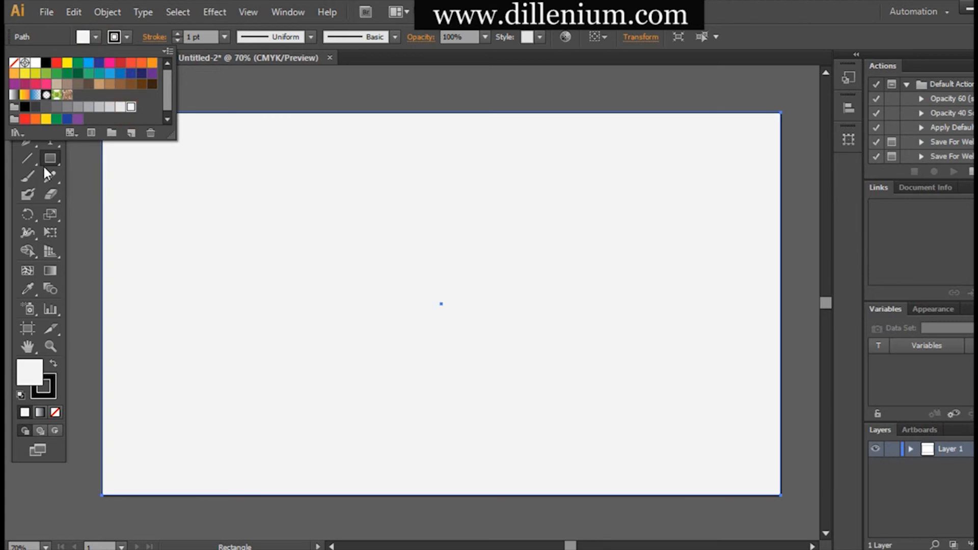
- Lock the light gray background rectangle
click(28, 102)
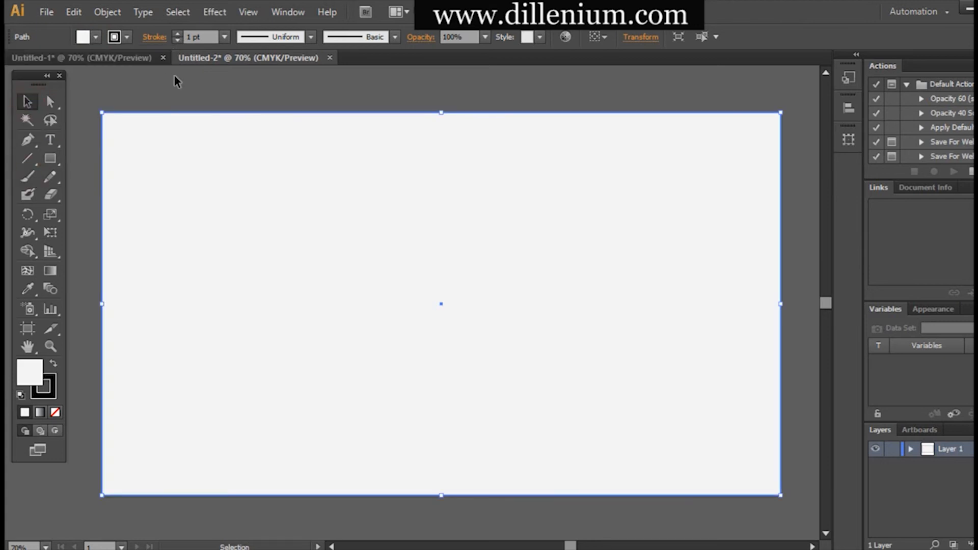
click(174, 96)
click(248, 222)
key(ctrl+2)
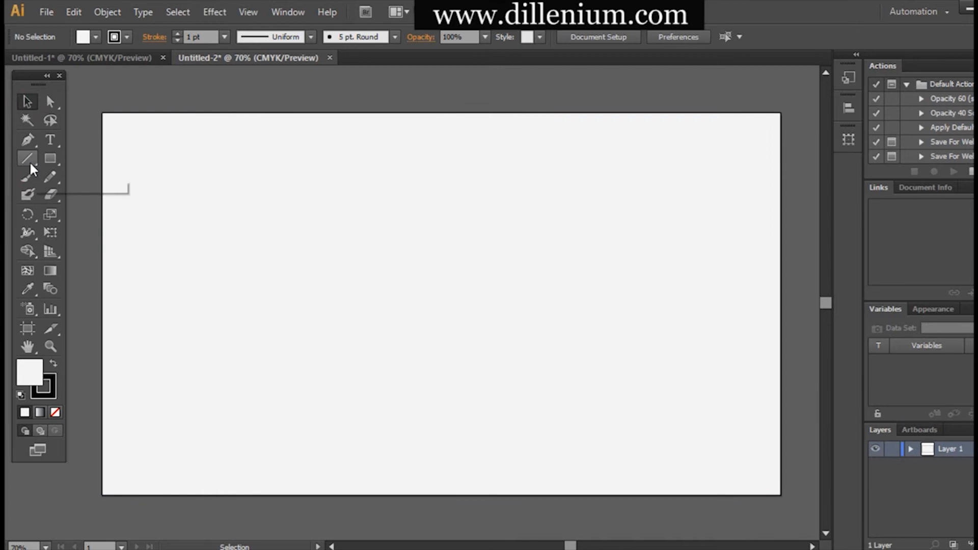
- Draw a tall ellipse about 144 × 307 px in the artboard's left half, filled black with no stroke
click(49, 159)
drag(65, 161, 98, 192)
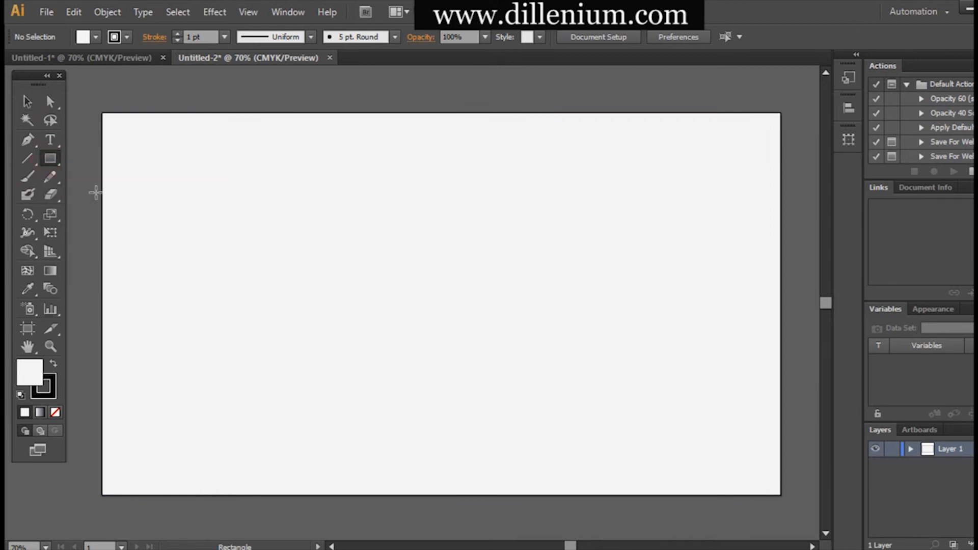
drag(263, 215, 339, 378)
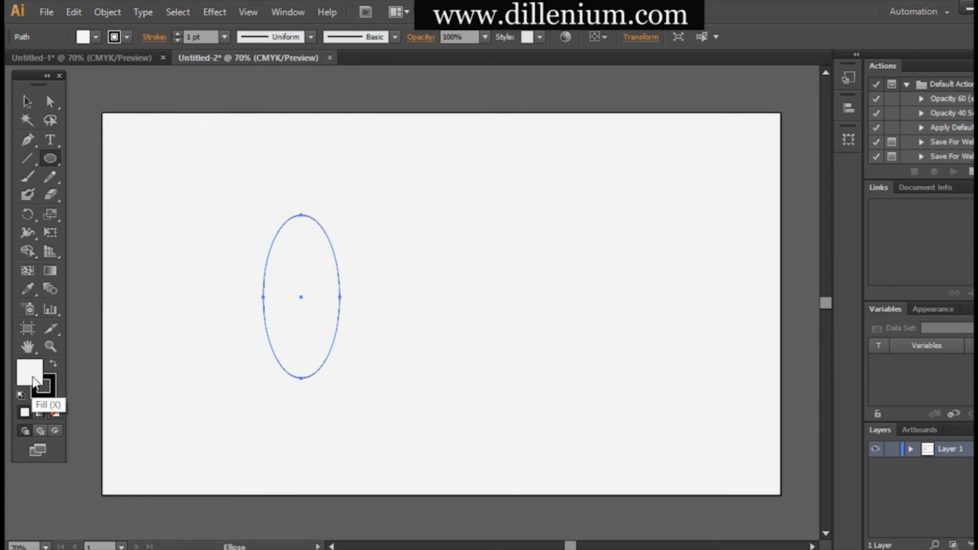
drag(31, 379, 32, 380)
click(53, 394)
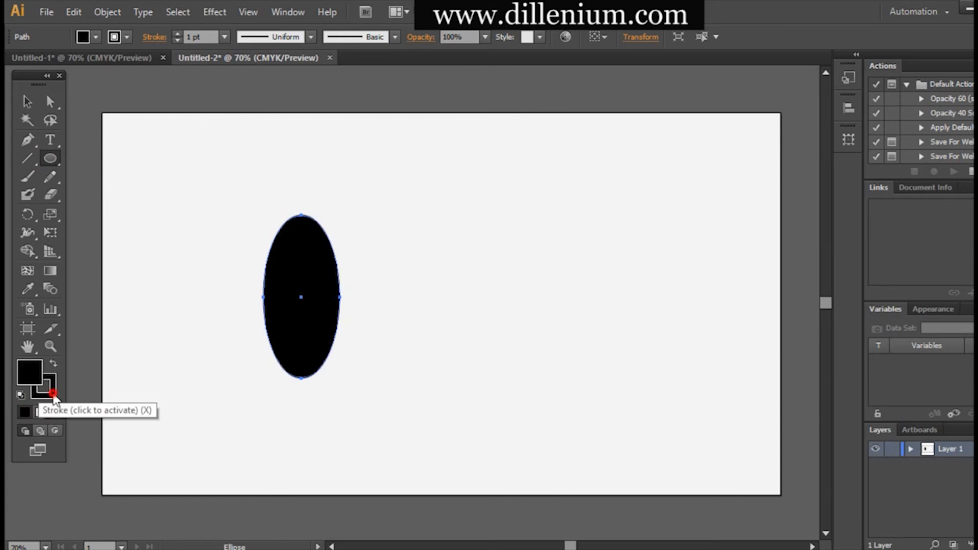
click(55, 414)
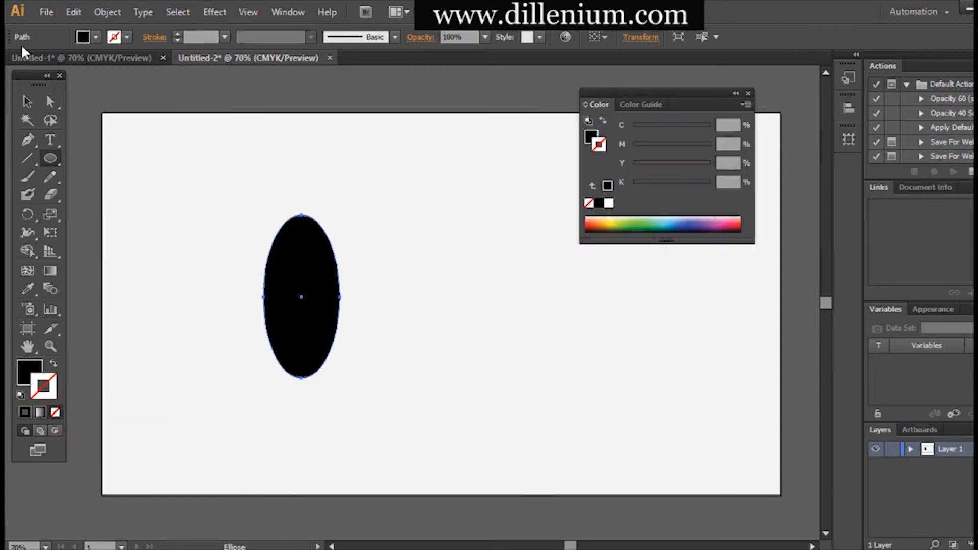
- Convert the ellipse's top and bottom anchor points to sharp corners to form a leaf shape
click(26, 100)
click(181, 230)
click(301, 284)
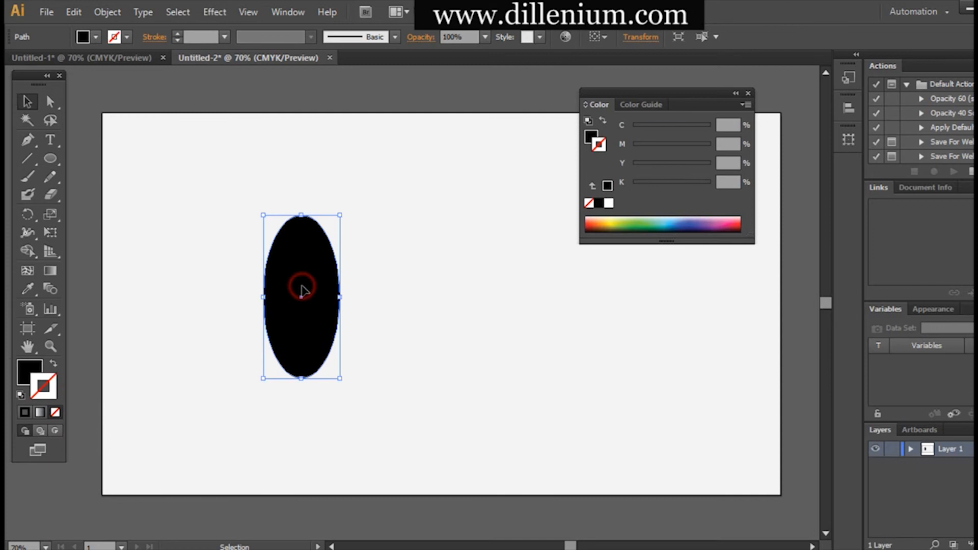
drag(30, 136, 84, 191)
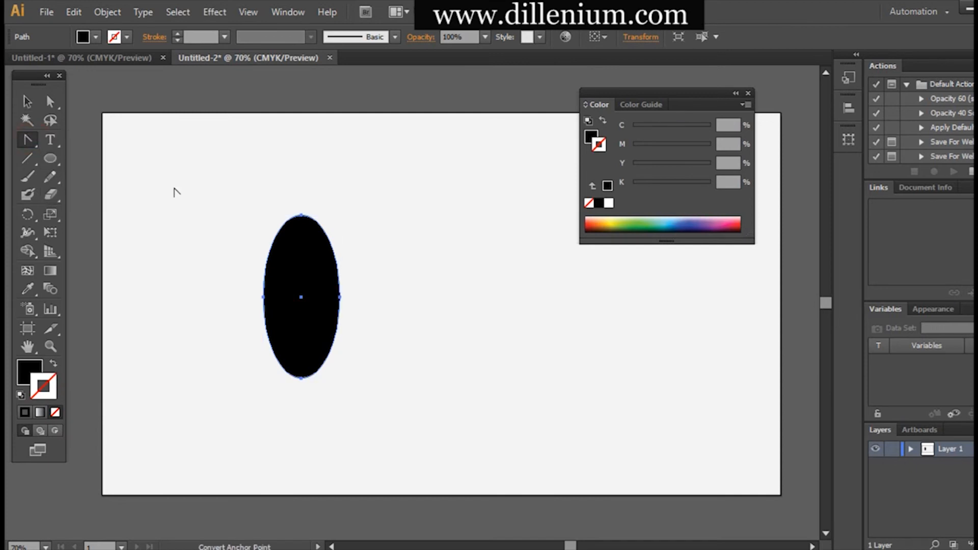
click(302, 215)
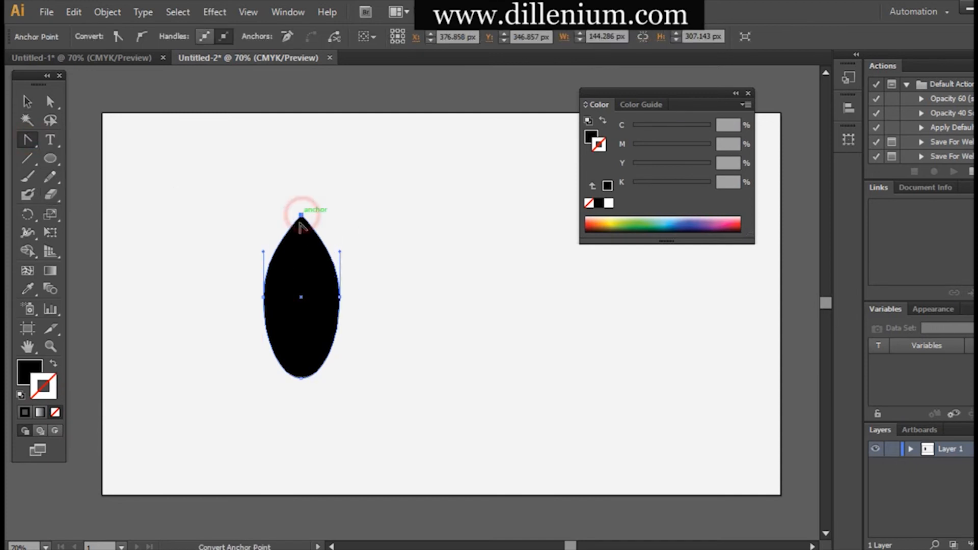
click(301, 380)
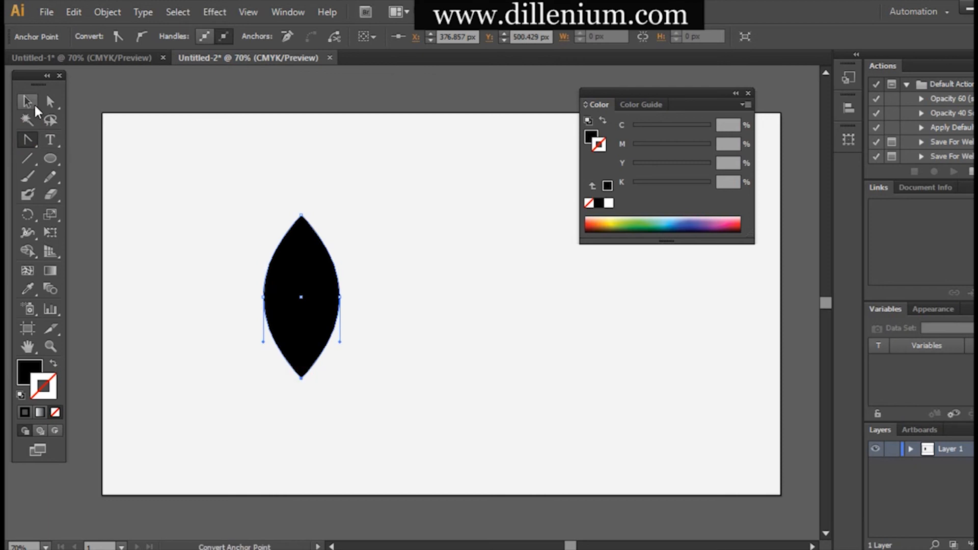
click(27, 102)
click(157, 264)
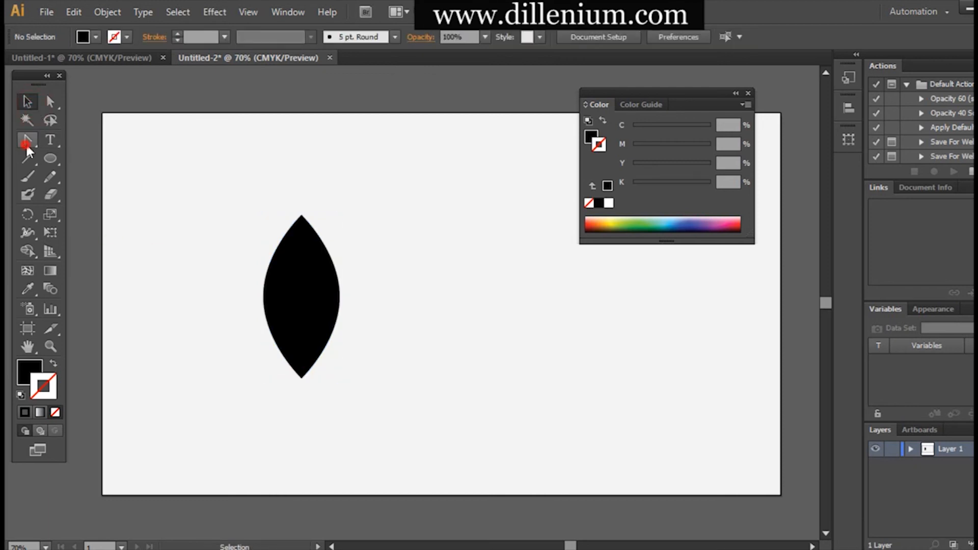
- Draw a closed, curved vein about 37 × 217 px from below the leaf's bottom tip to above its center with the Pen tool
drag(25, 142, 87, 140)
drag(294, 391, 266, 191)
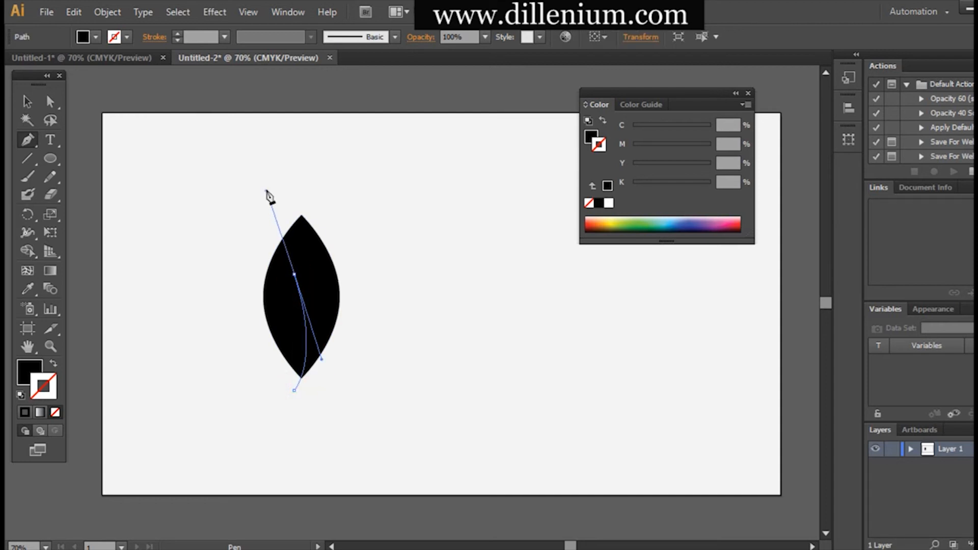
click(295, 277)
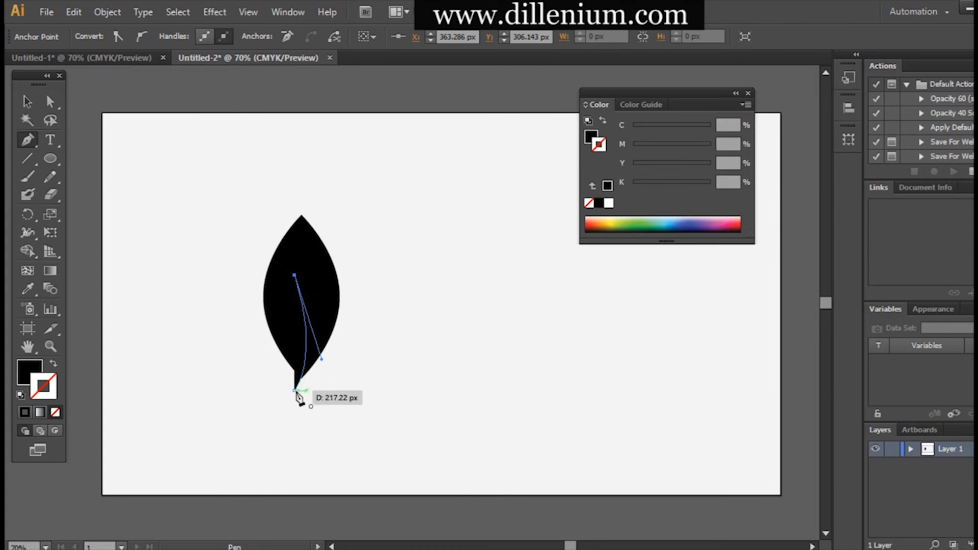
drag(294, 391, 253, 465)
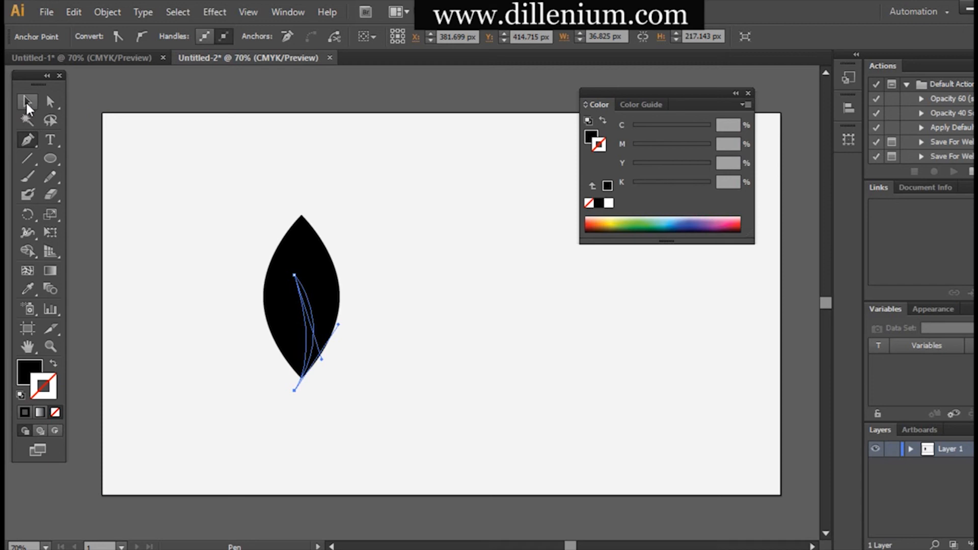
click(27, 102)
drag(162, 225, 341, 374)
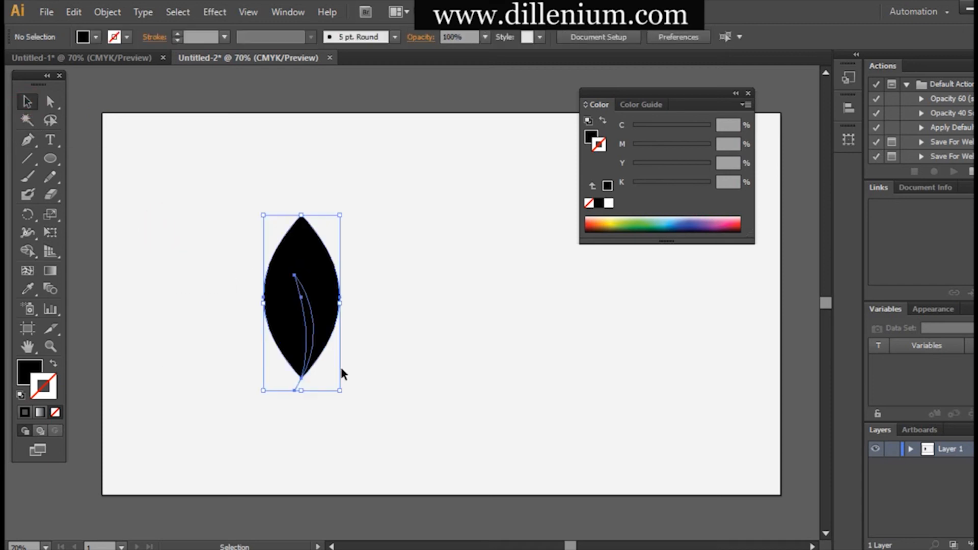
click(224, 11)
mouse_move(248, 11)
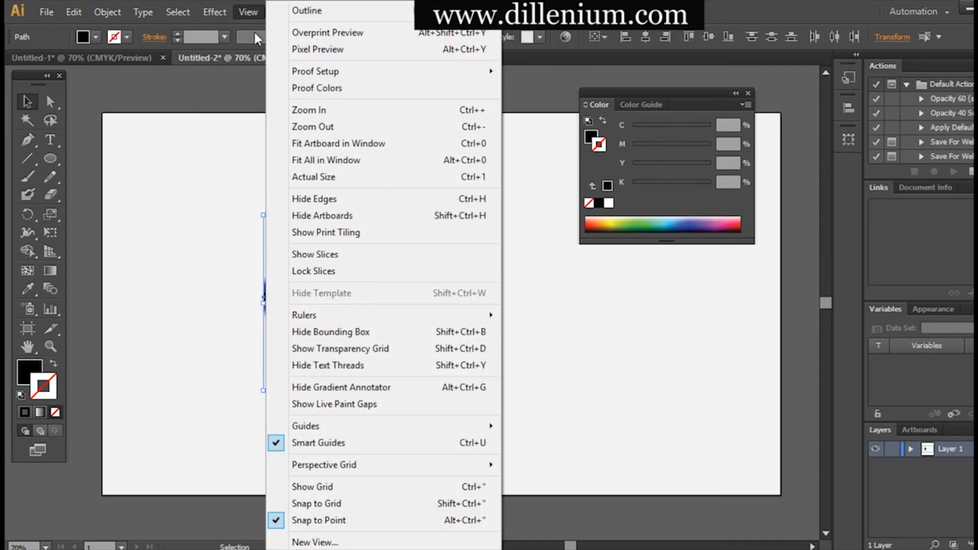
click(193, 123)
- Duplicate the leaf shape in place and move the copy horizontally to the right, clear of the original
click(301, 235)
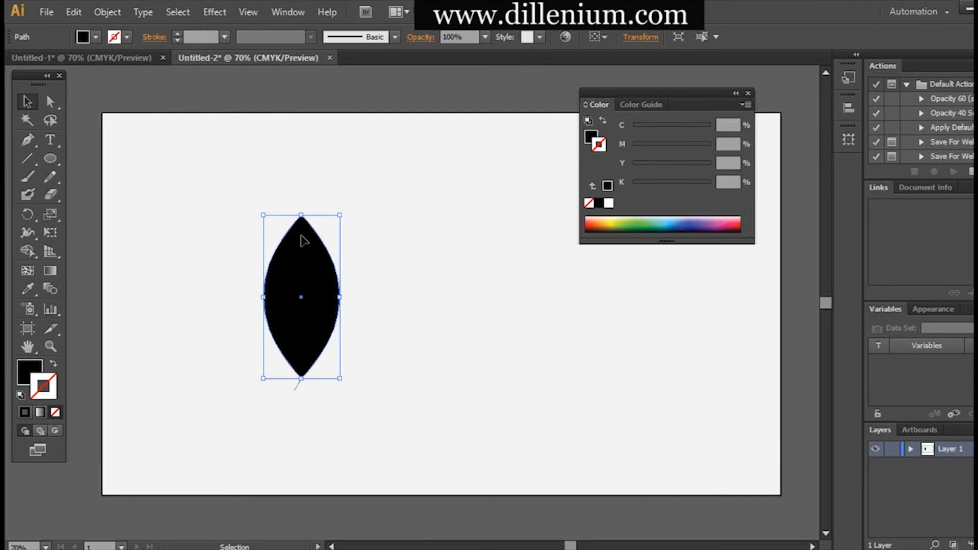
key(ctrl+c)
key(ctrl+f)
key(shift+Right)
key(shift+Right)
key(shift+Right)
key(shift+Right)
key(shift+Right)
key(shift+Right)
key(shift+Right)
key(shift+Right)
key(shift+Right)
key(shift+Right)
key(shift+Right)
key(shift+Right)
key(shift+Right)
key(shift+Right)
key(shift+Right)
key(shift+Right)
key(shift+Right)
key(shift+Right)
key(shift+Right)
key(shift+Right)
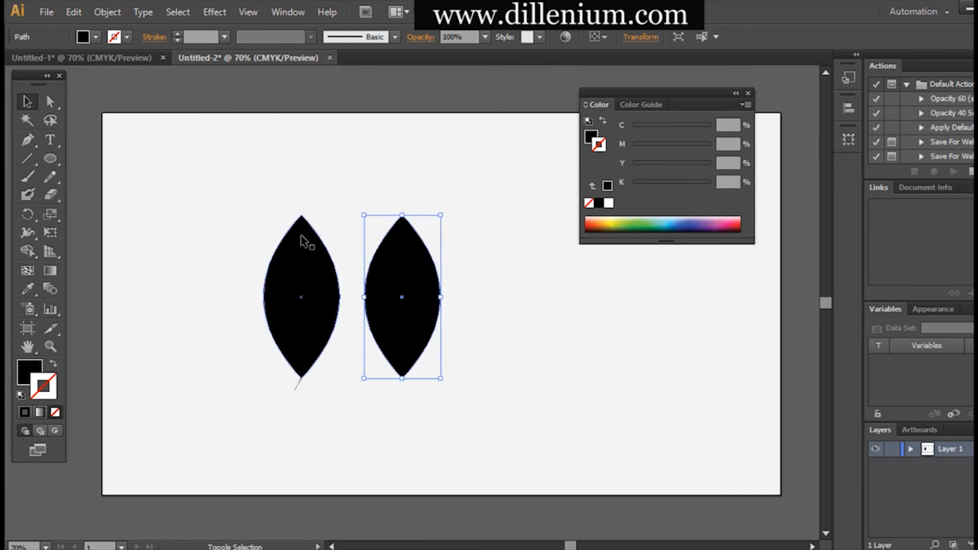
click(163, 223)
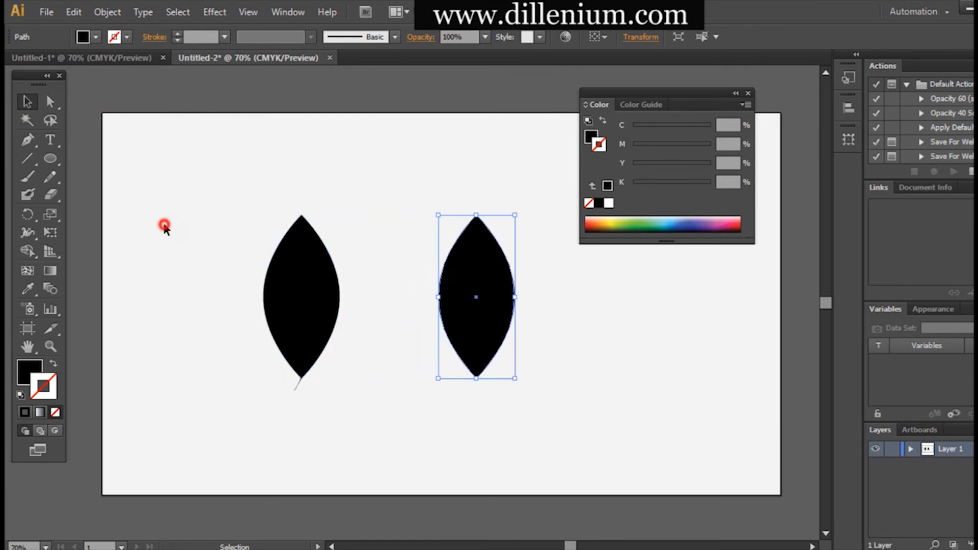
- Cut the vein out of the original leaf with Pathfinder's Minus Front
click(301, 243)
click(288, 11)
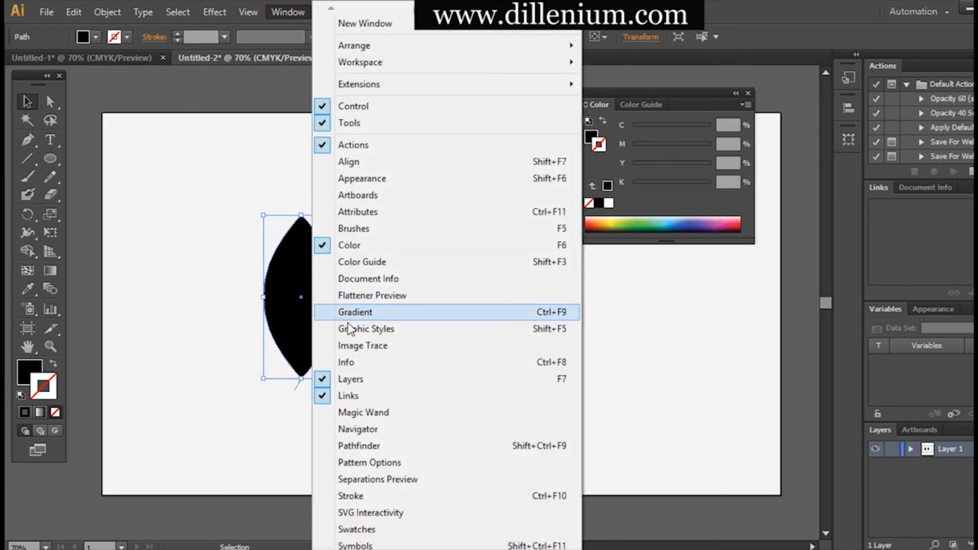
click(362, 447)
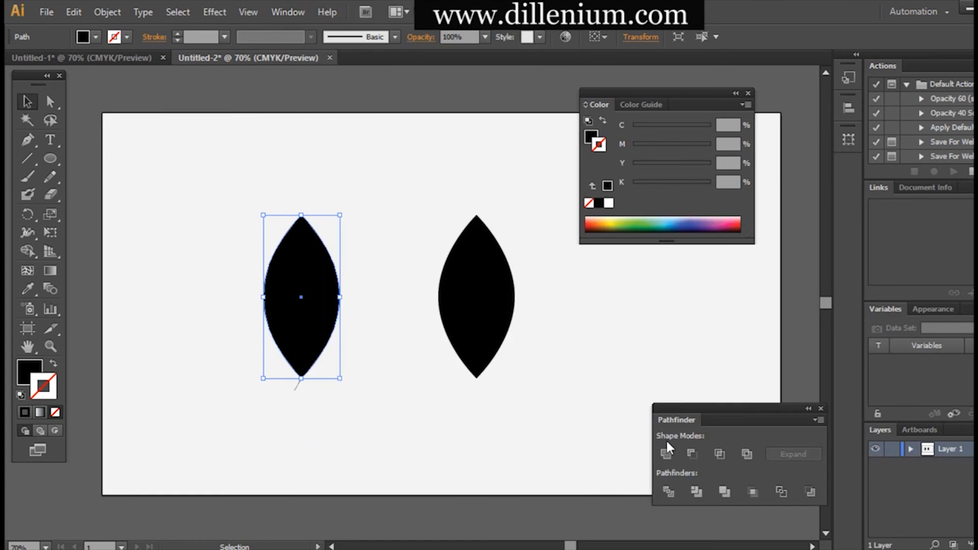
drag(266, 168, 338, 352)
click(690, 453)
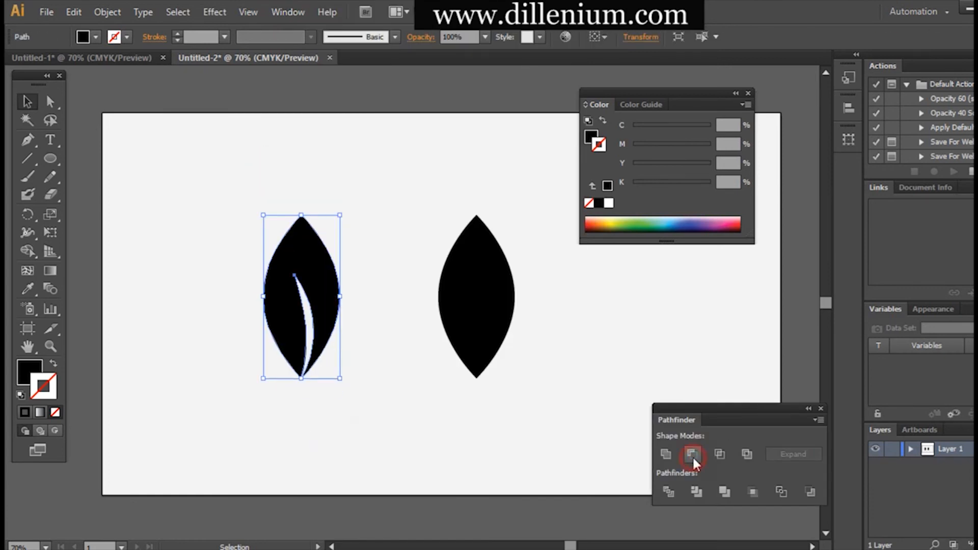
- Reshape the plain leaf copy into a narrower, slightly taller spindle and place it closer to the veined leaf
click(367, 437)
drag(475, 344, 443, 343)
drag(479, 296, 419, 442)
drag(414, 389, 415, 322)
drag(432, 287, 441, 287)
click(488, 302)
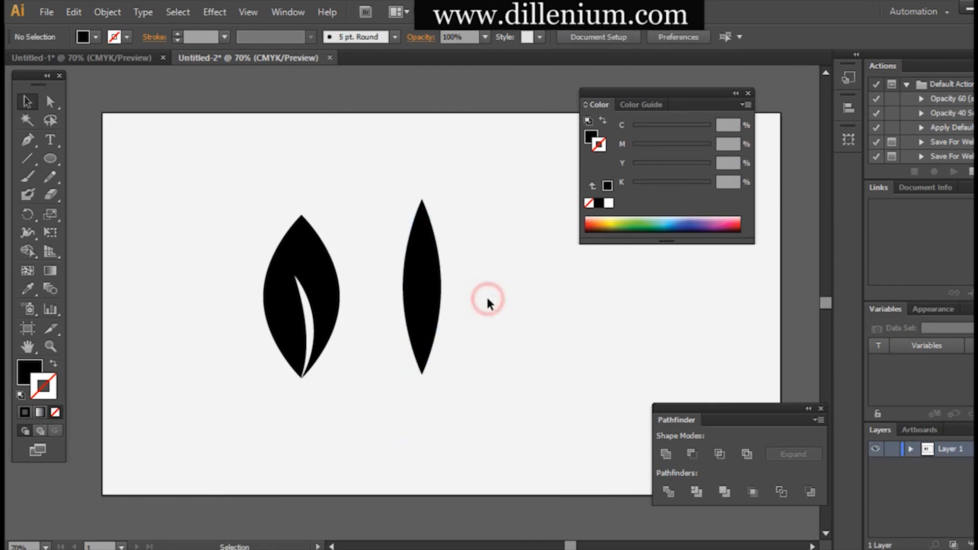
- Close Color and Pathfinder, and bring up Brushes
click(748, 93)
click(821, 409)
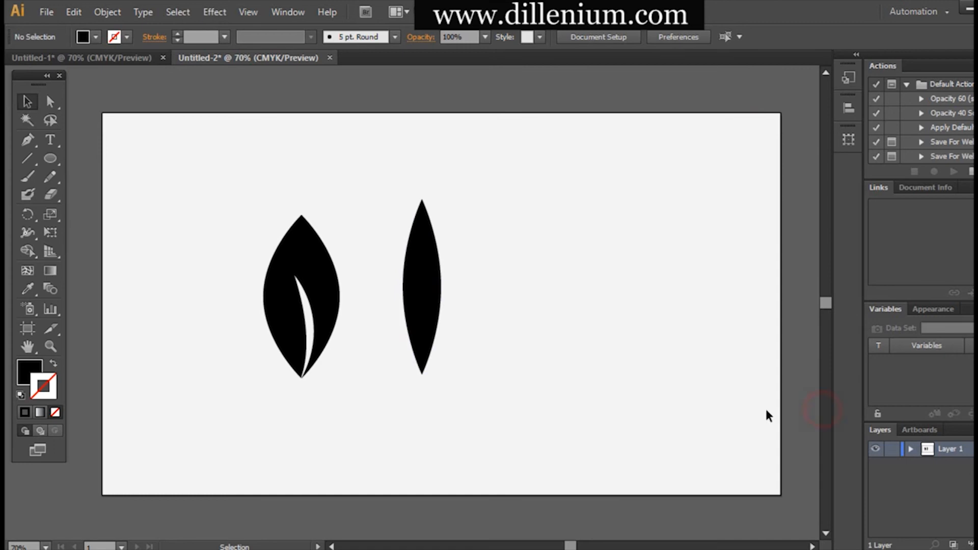
click(664, 378)
click(290, 13)
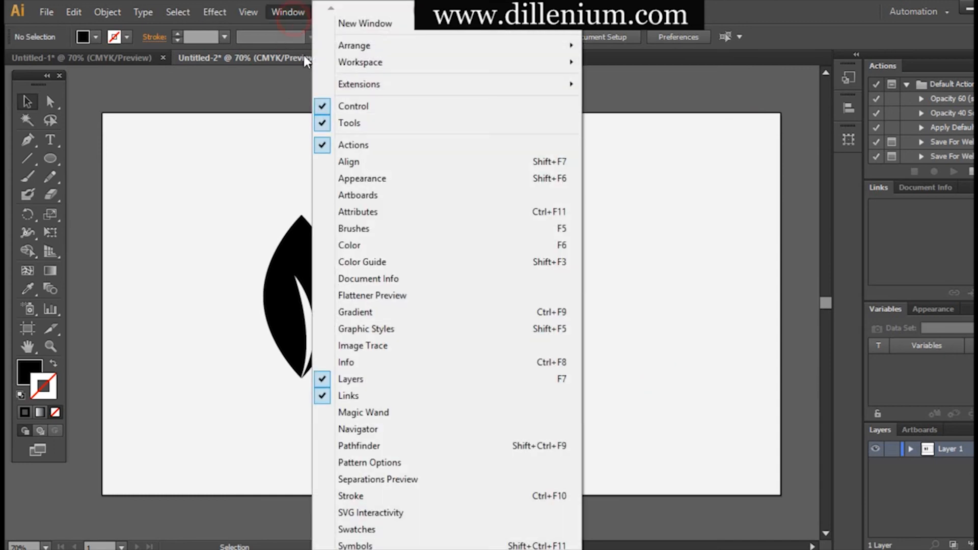
click(353, 228)
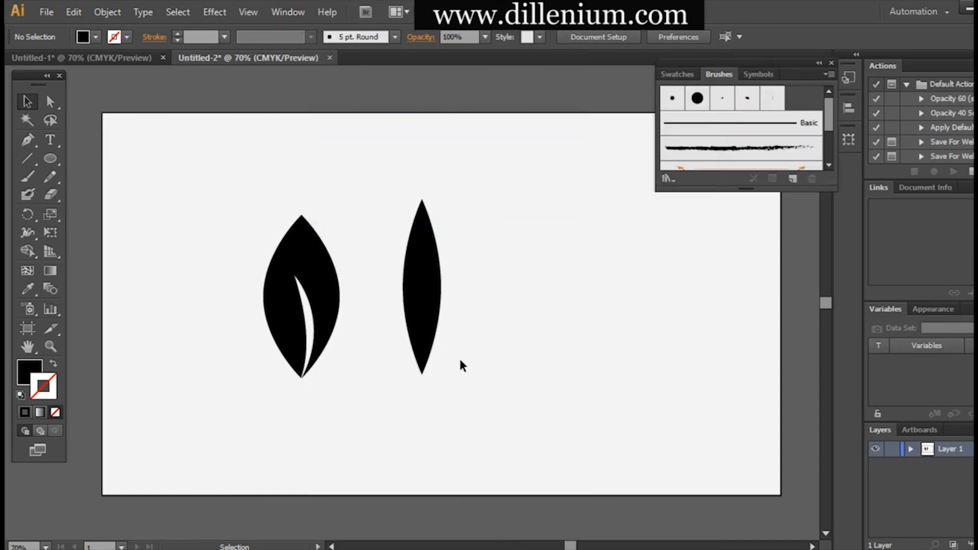
- Create an art brush from the veined leaf with 58% fixed width, Tints and Shades colorization and Flip Along
click(516, 402)
click(302, 289)
mouse_move(302, 290)
mouse_down()
mouse_move(600, 148)
mouse_move(679, 155)
mouse_up()
click(481, 320)
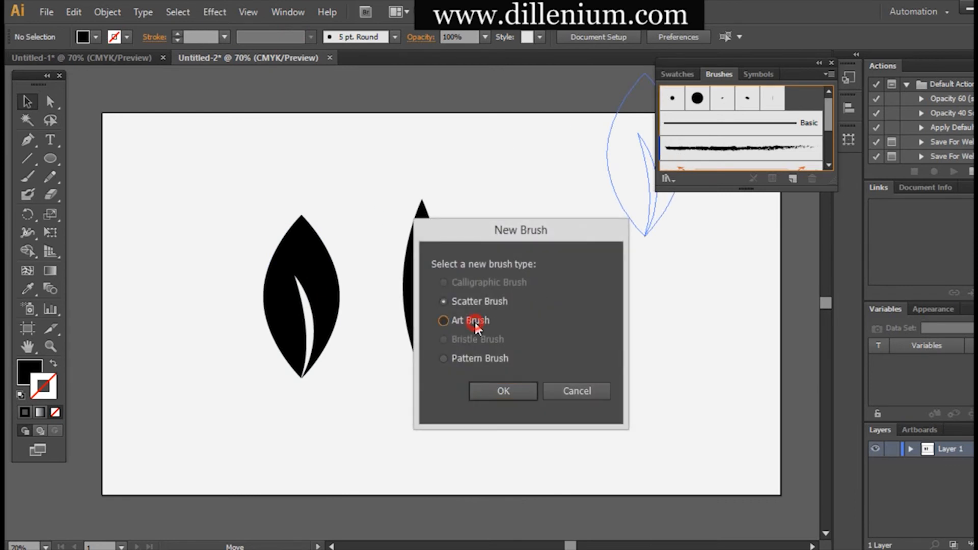
click(488, 396)
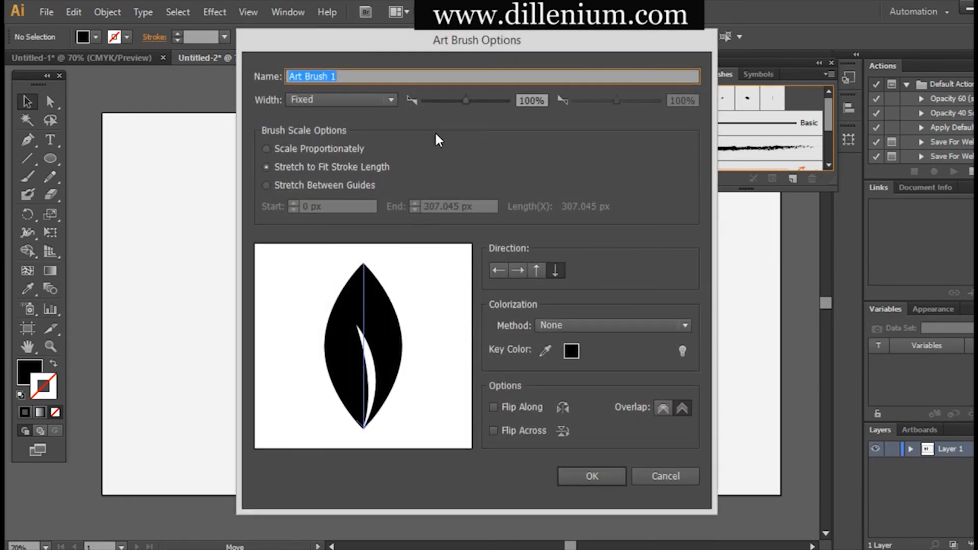
click(448, 100)
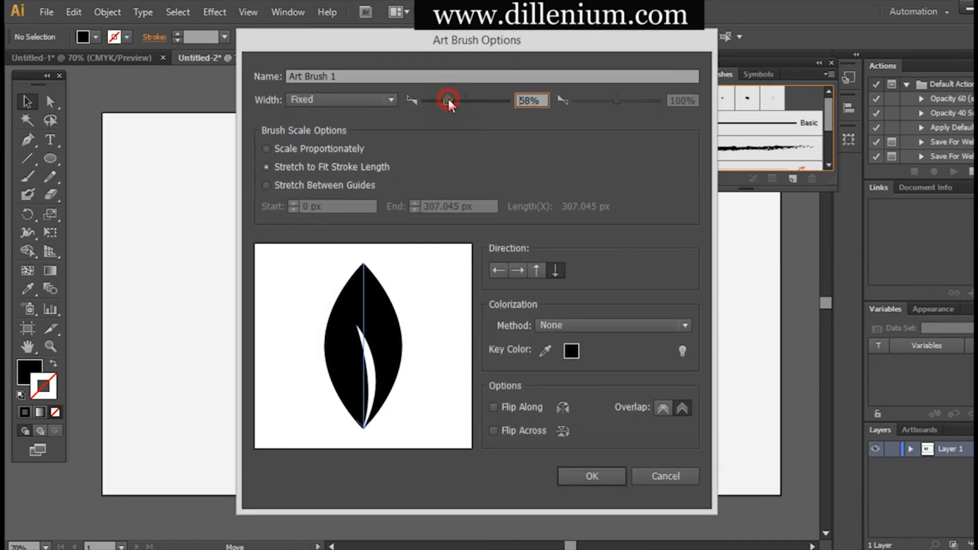
click(557, 327)
click(563, 372)
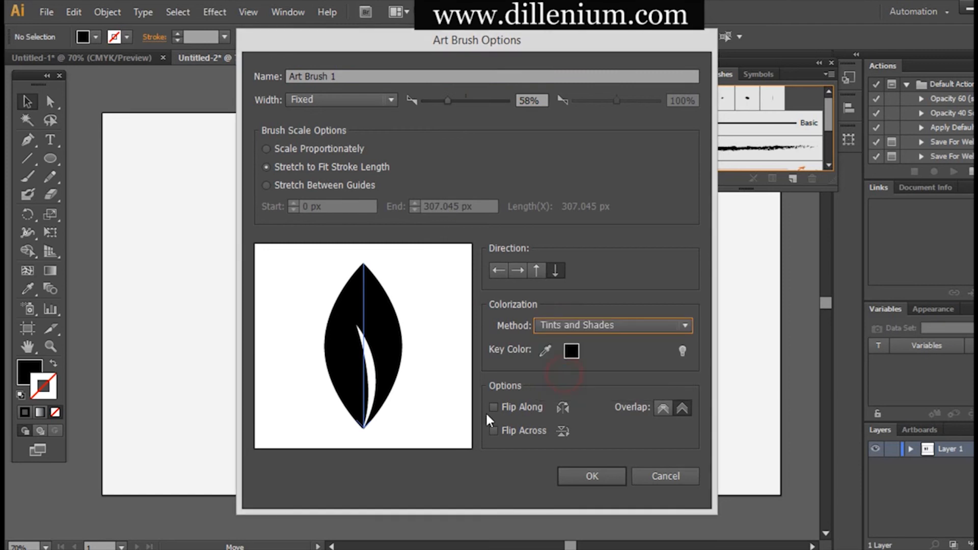
click(493, 407)
click(586, 477)
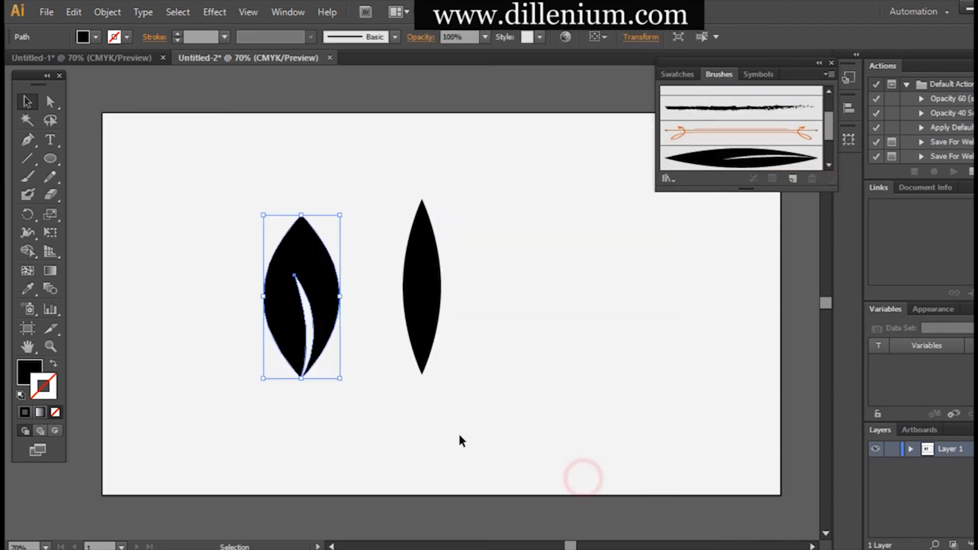
- Create an art brush from the plain spindle with 49% fixed width, Tints and Shades colorization and Flip Along
mouse_move(434, 289)
mouse_down()
mouse_move(696, 131)
mouse_move(732, 127)
mouse_up()
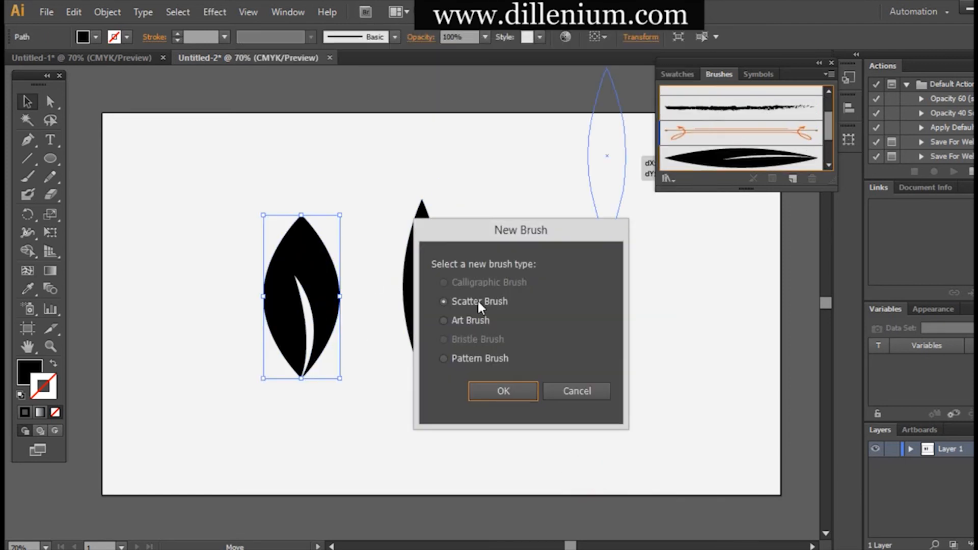
click(469, 319)
click(486, 393)
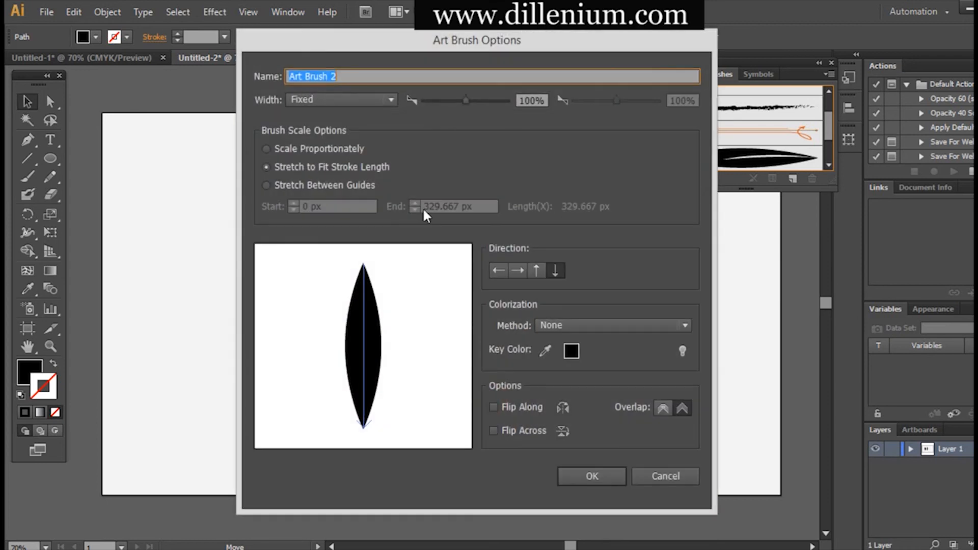
click(445, 100)
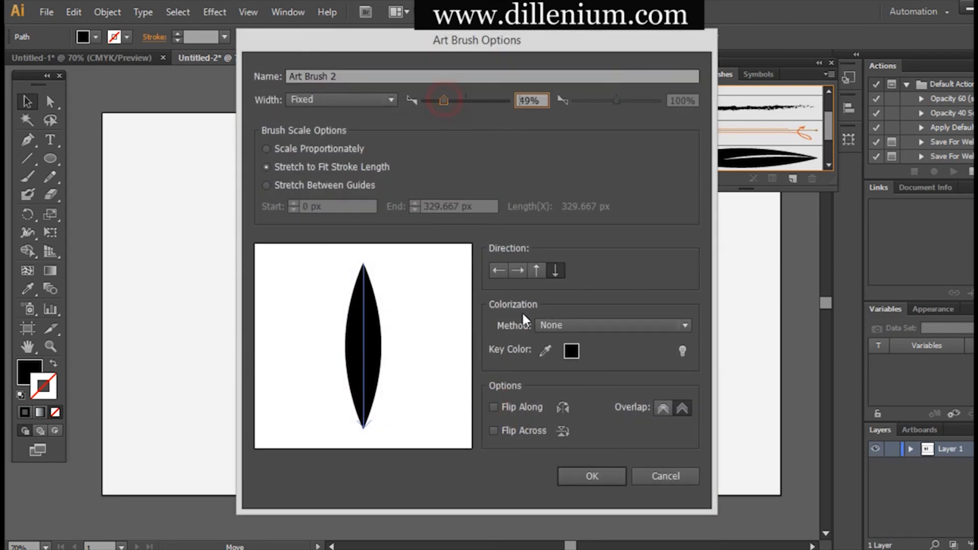
click(569, 316)
click(565, 375)
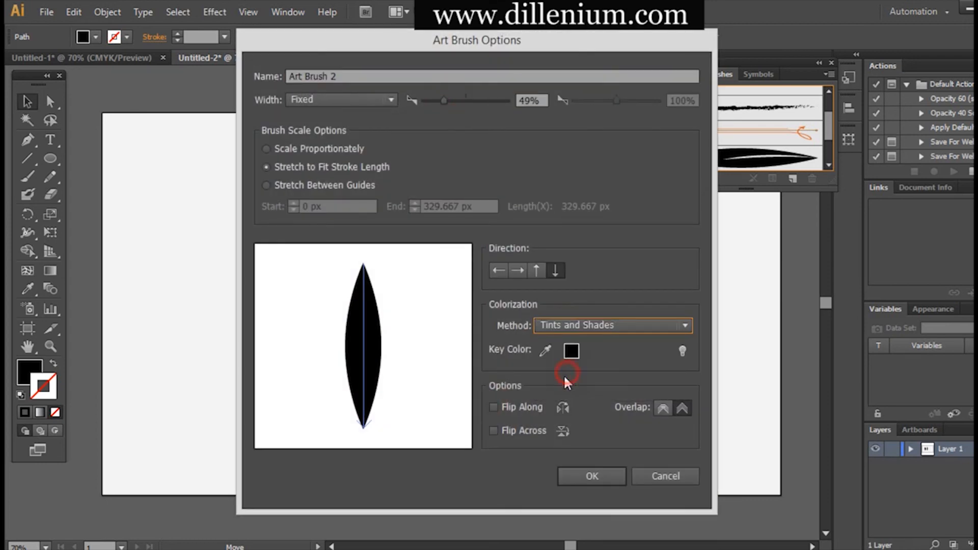
click(494, 407)
click(572, 474)
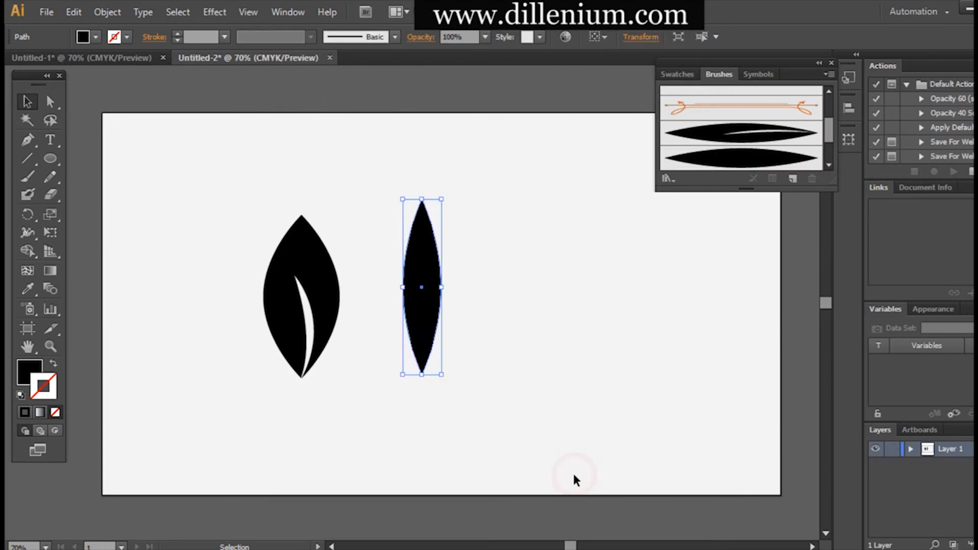
- Delete both the veined leaf and the spindle shape from the artboard
click(547, 436)
drag(225, 223, 515, 374)
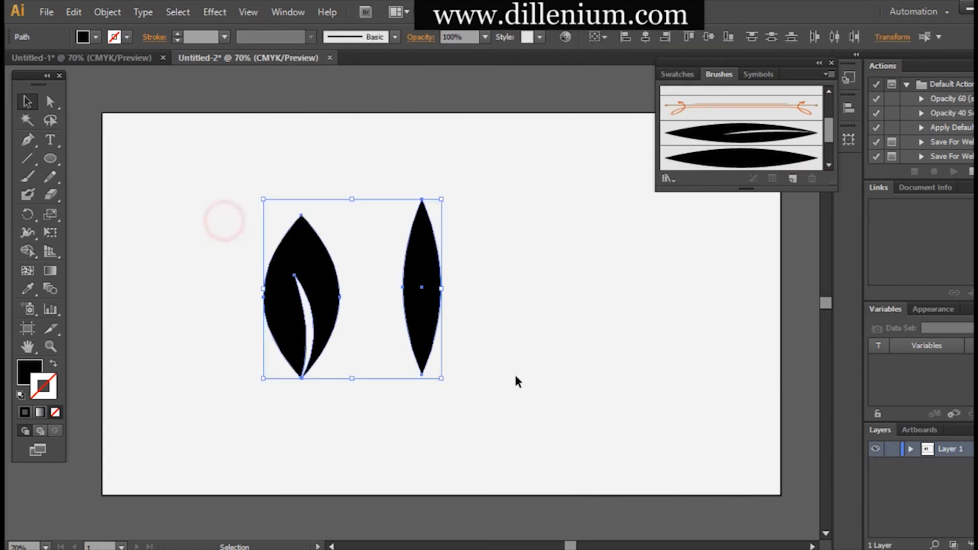
key(Delete)
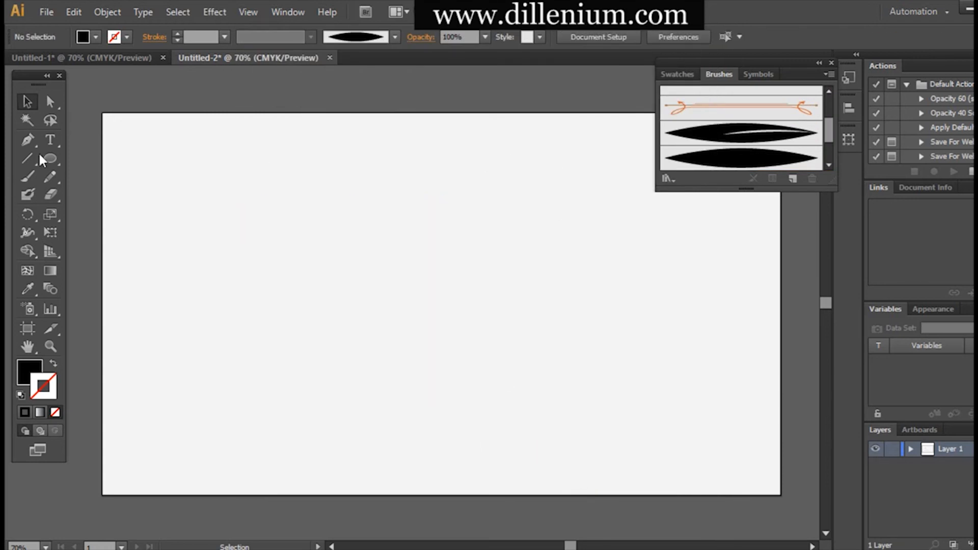
- Paint a curved diagonal test stroke with the plain spindle brush and set its weight to 0.25 pt
click(29, 176)
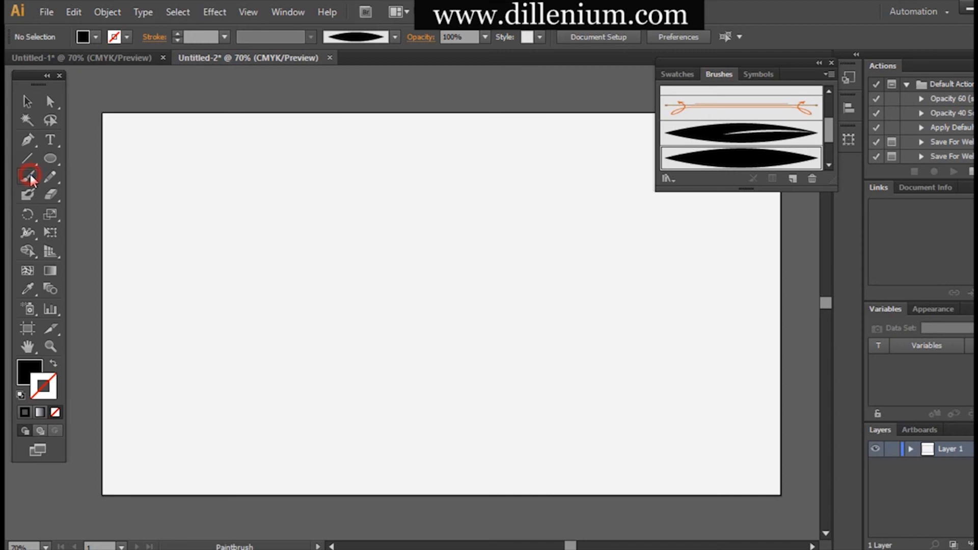
mouse_move(239, 193)
mouse_down()
mouse_move(245, 220)
mouse_move(327, 314)
mouse_up()
drag(393, 423, 391, 420)
click(28, 103)
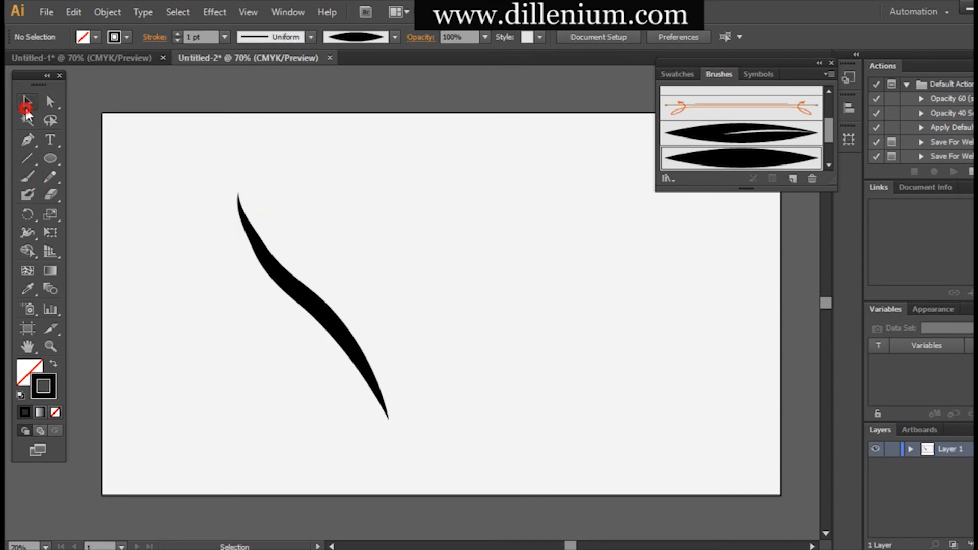
click(319, 323)
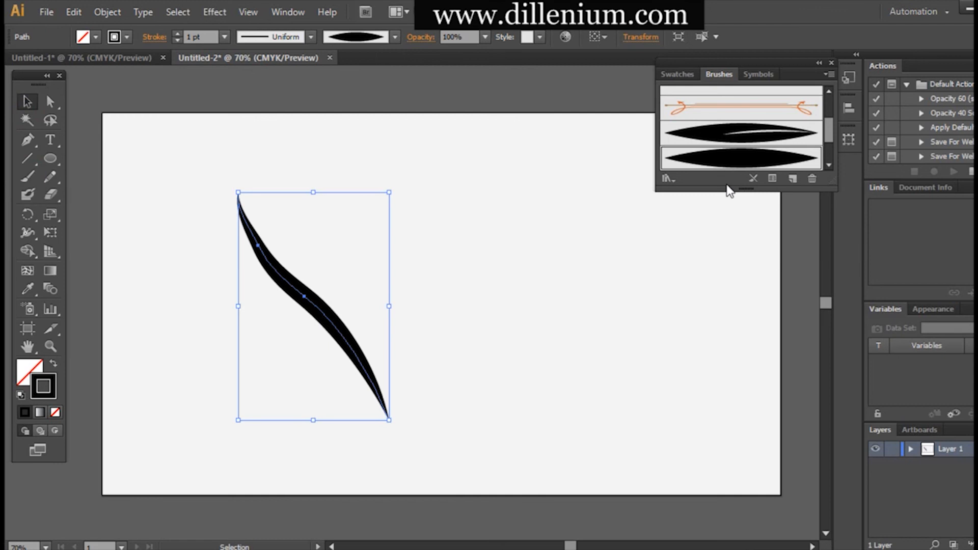
click(224, 37)
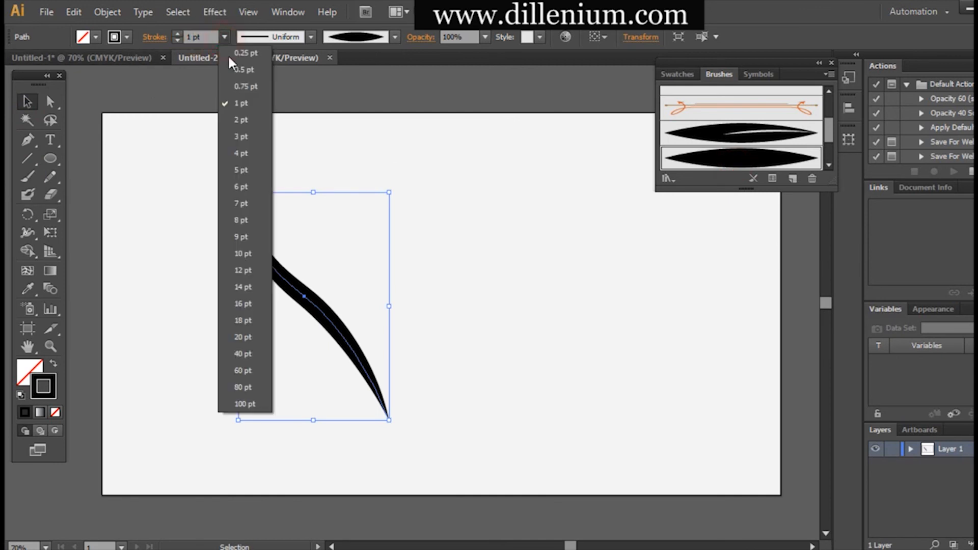
click(242, 61)
click(228, 341)
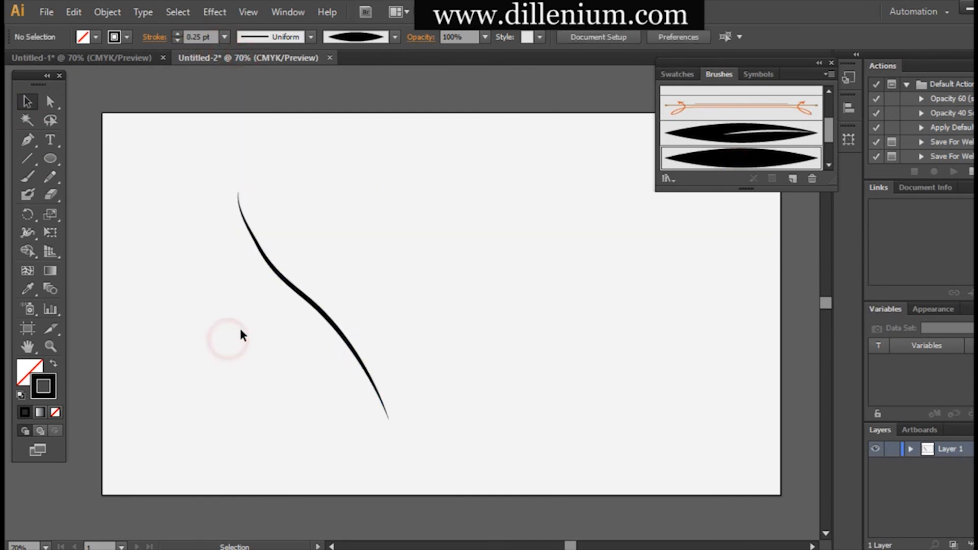
- Delete the thinned test stroke from the artboard and switch back to the Paintbrush
drag(335, 328, 362, 338)
key(Delete)
click(27, 181)
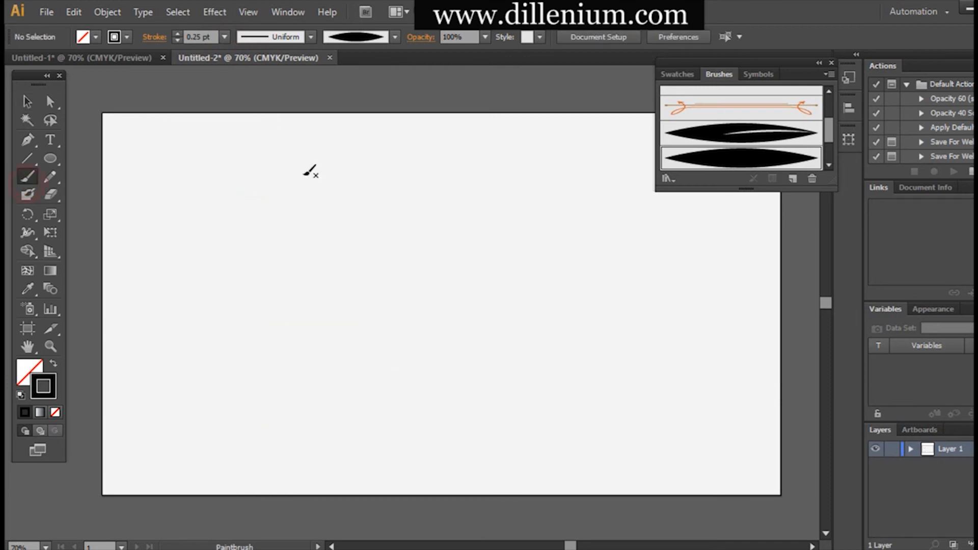
drag(225, 196, 314, 286)
drag(458, 471, 458, 472)
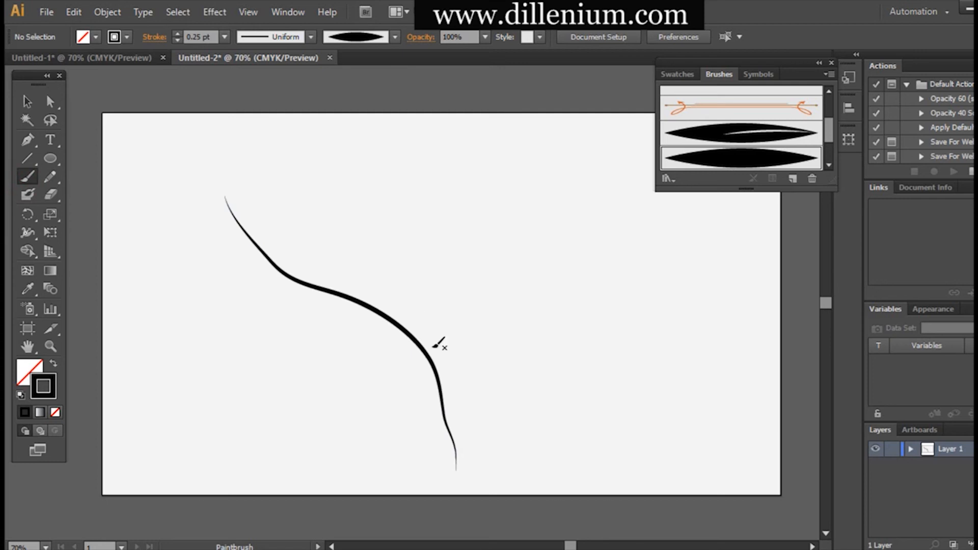
drag(439, 389, 427, 320)
drag(399, 243, 399, 238)
key(ctrl+z)
key(ctrl+z)
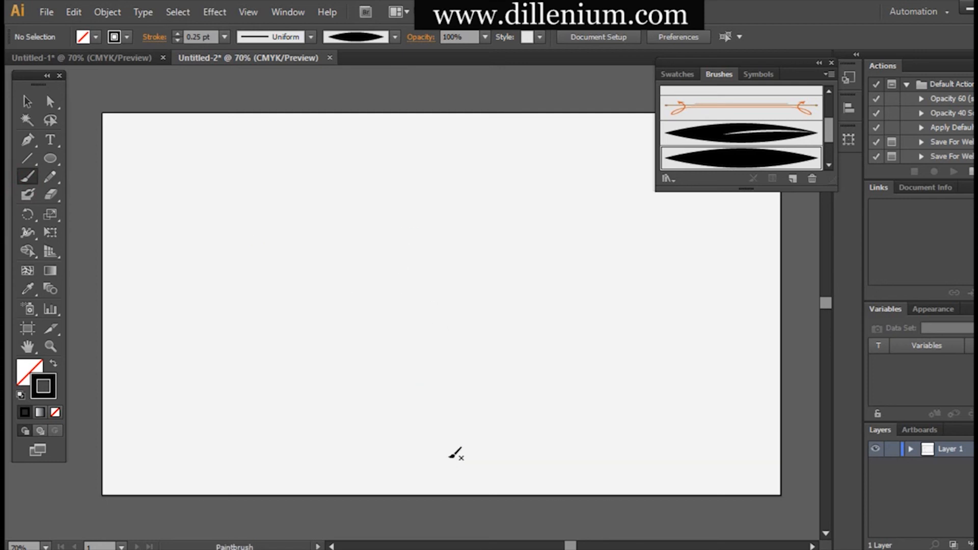
- Paint a long curved main branch from the artboard's lower centre to its upper left, with three upright branches growing from it
mouse_move(457, 467)
mouse_down()
mouse_move(429, 393)
mouse_move(377, 320)
mouse_up()
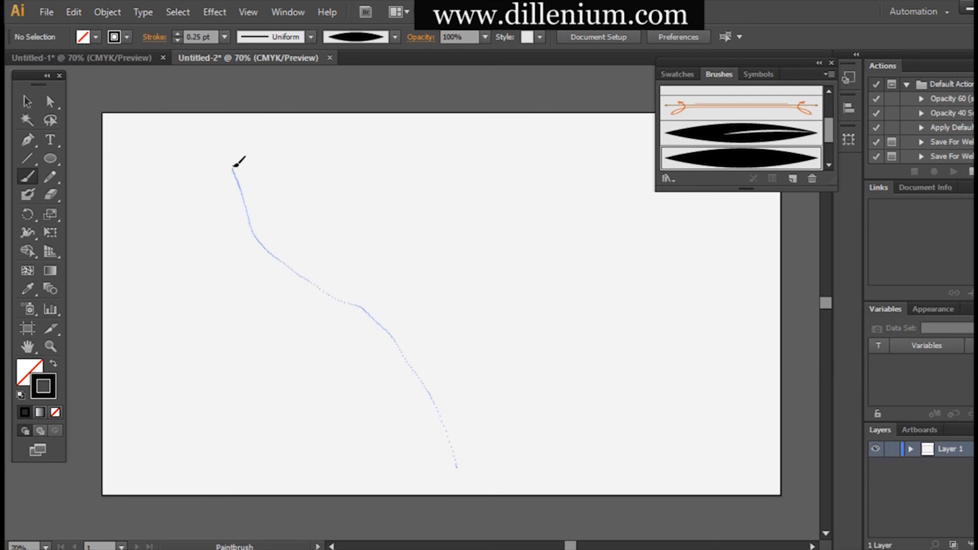
drag(235, 165, 234, 167)
drag(376, 321, 380, 268)
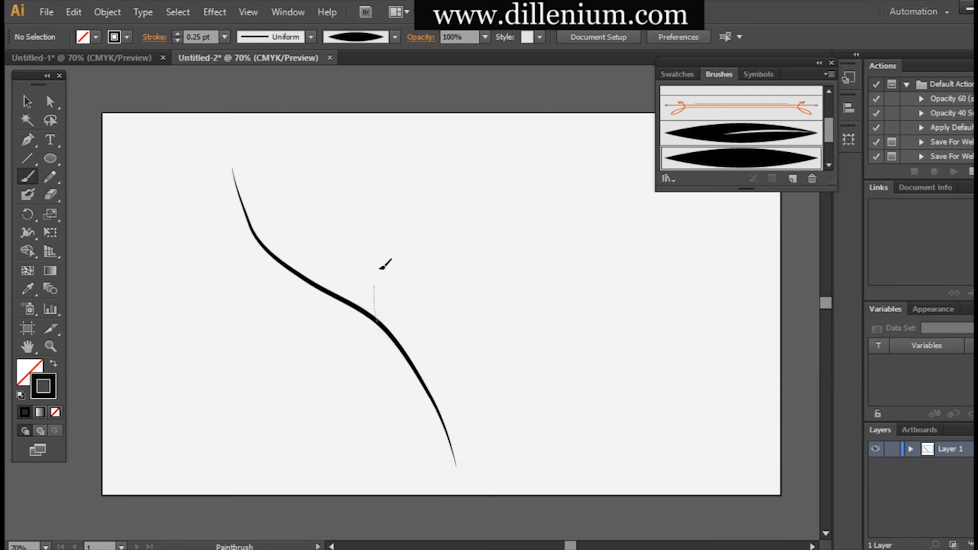
drag(397, 164, 397, 165)
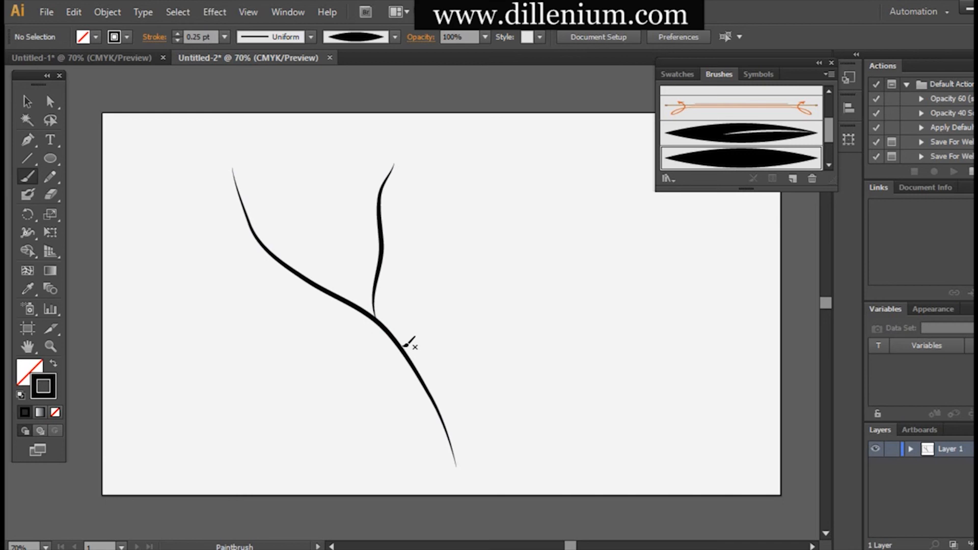
drag(414, 362, 455, 218)
drag(446, 168, 441, 164)
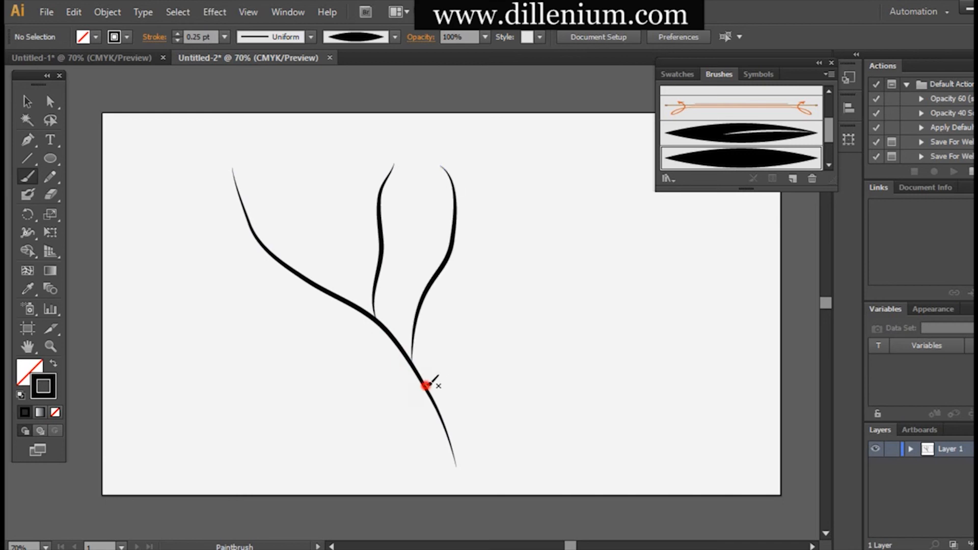
drag(427, 385, 483, 324)
drag(480, 150, 479, 151)
- Paint three branches spreading up and right: two off the rightmost upright branch and one from its base
drag(500, 277, 548, 198)
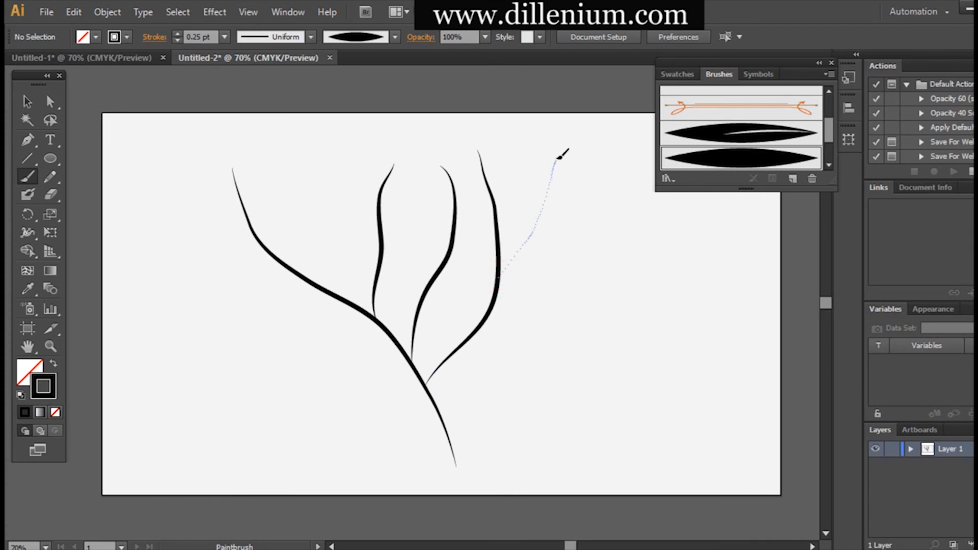
drag(558, 158, 557, 159)
drag(483, 328, 602, 257)
drag(652, 209, 651, 210)
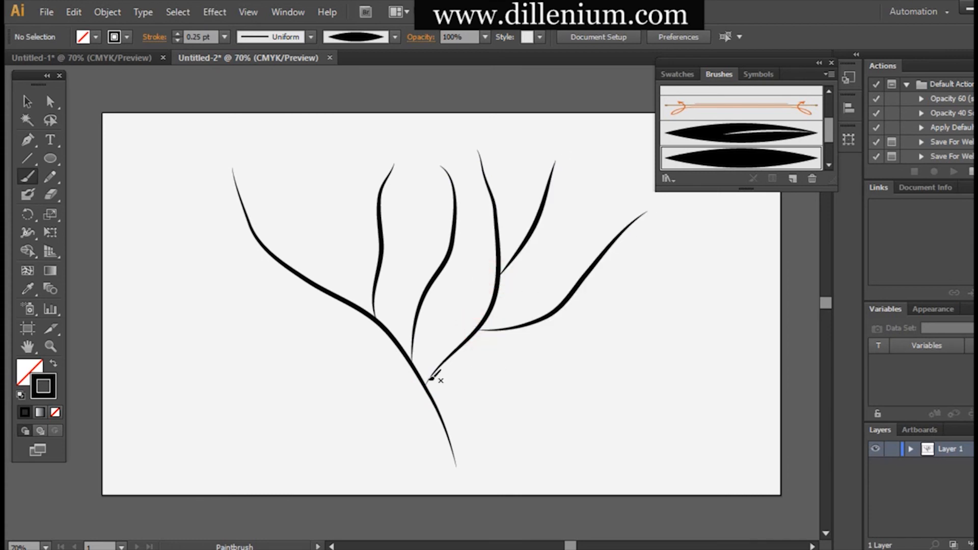
drag(429, 382, 530, 358)
drag(674, 260, 673, 261)
- Paint two side branches reaching left from the main branch, one from its lower part and one higher up
drag(411, 362, 274, 343)
drag(188, 300, 174, 295)
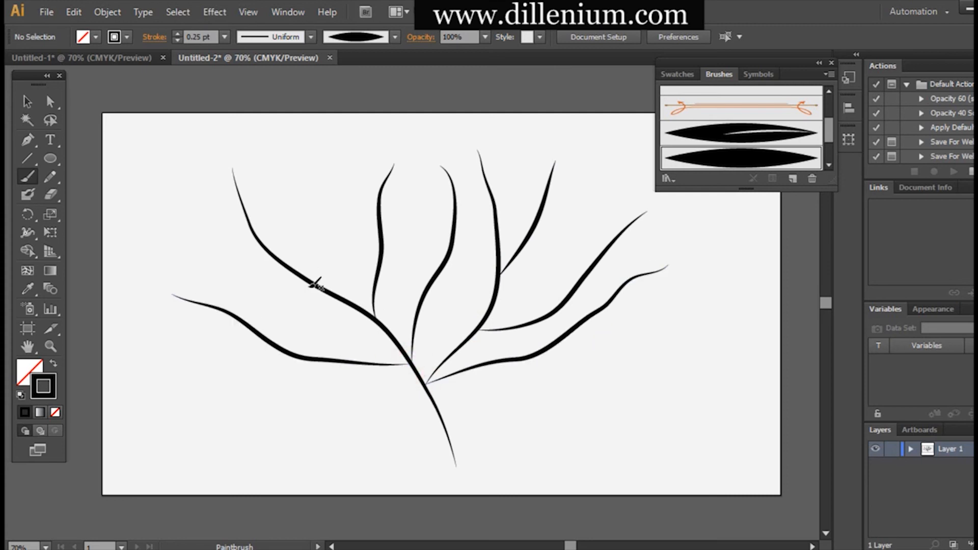
drag(326, 295, 233, 265)
drag(183, 228, 181, 228)
- Move the upper left side branch slightly right and down so its base meets the main branch
click(28, 105)
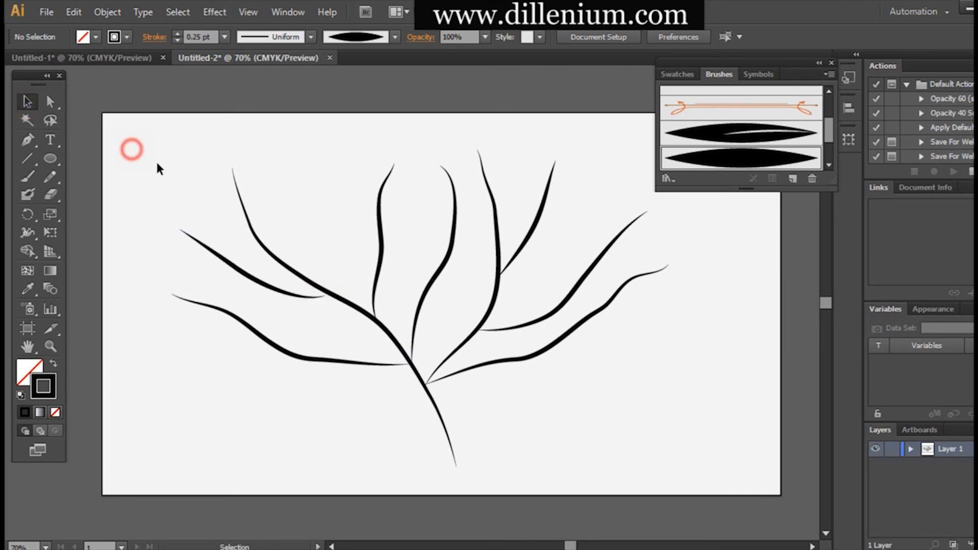
drag(248, 279, 273, 289)
click(187, 205)
- Expand the appearance of all the painted branch strokes into filled shapes
drag(165, 227, 739, 421)
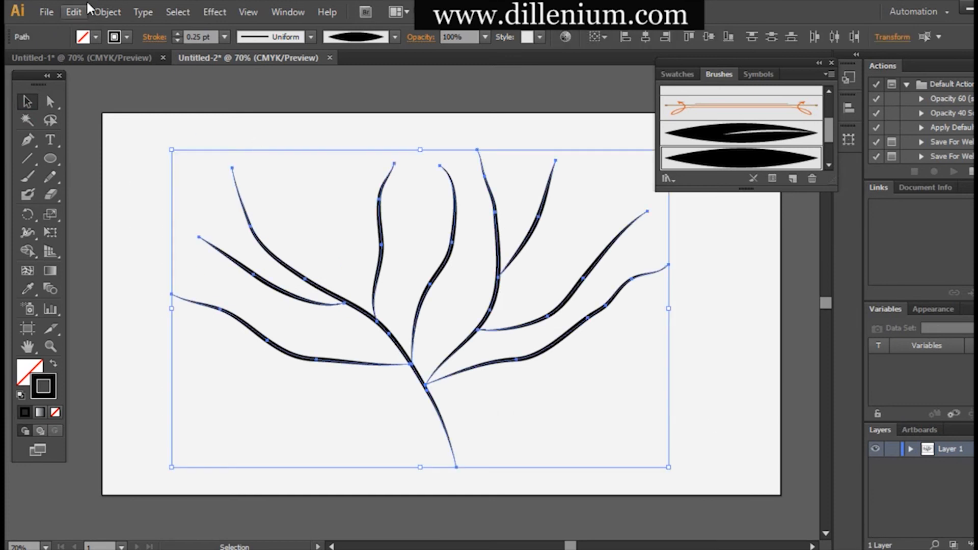
click(106, 11)
click(124, 186)
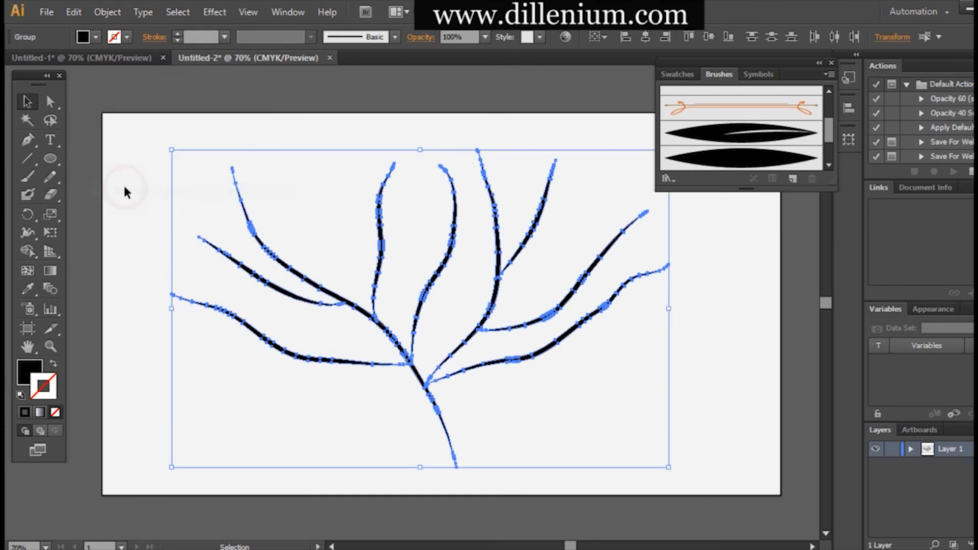
- Fill all the expanded branches with a dark brown swatch
click(93, 37)
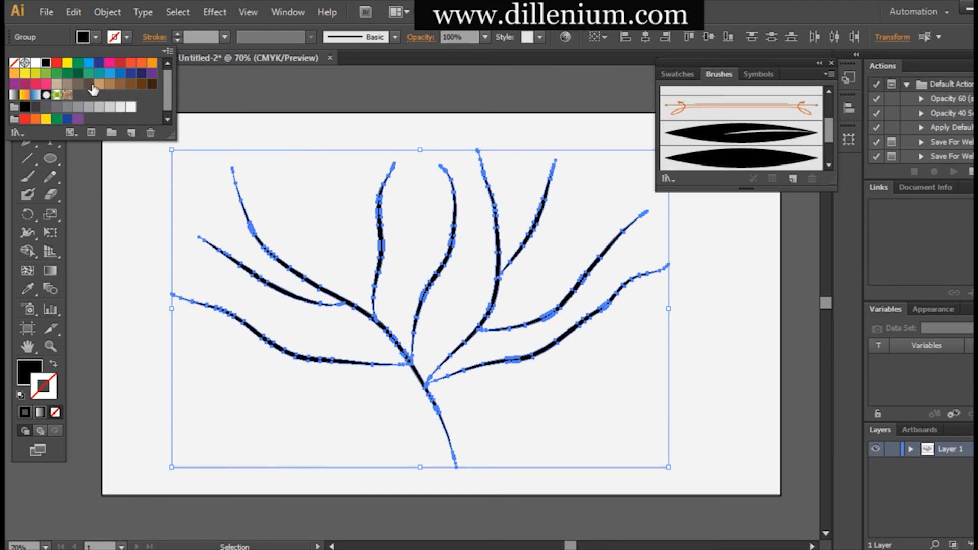
click(100, 85)
click(110, 84)
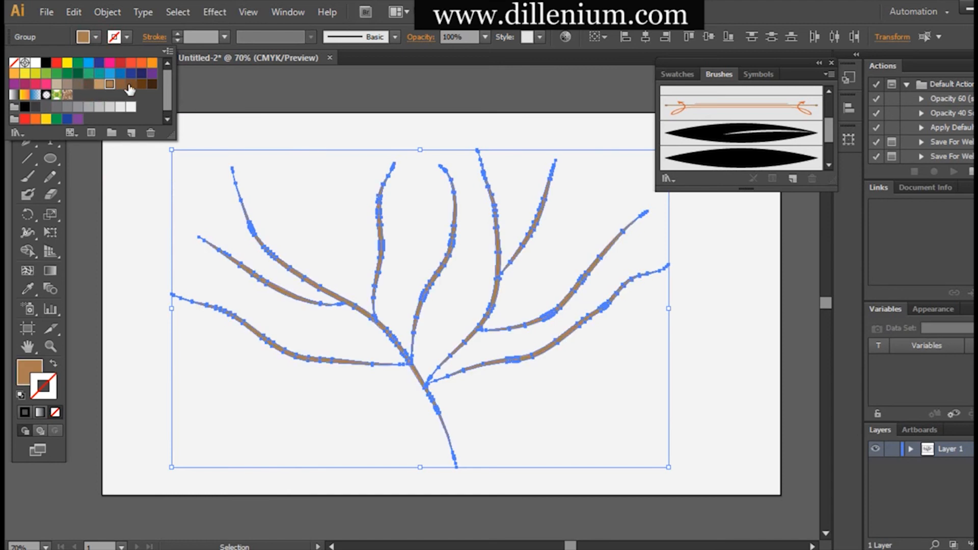
click(142, 85)
click(185, 254)
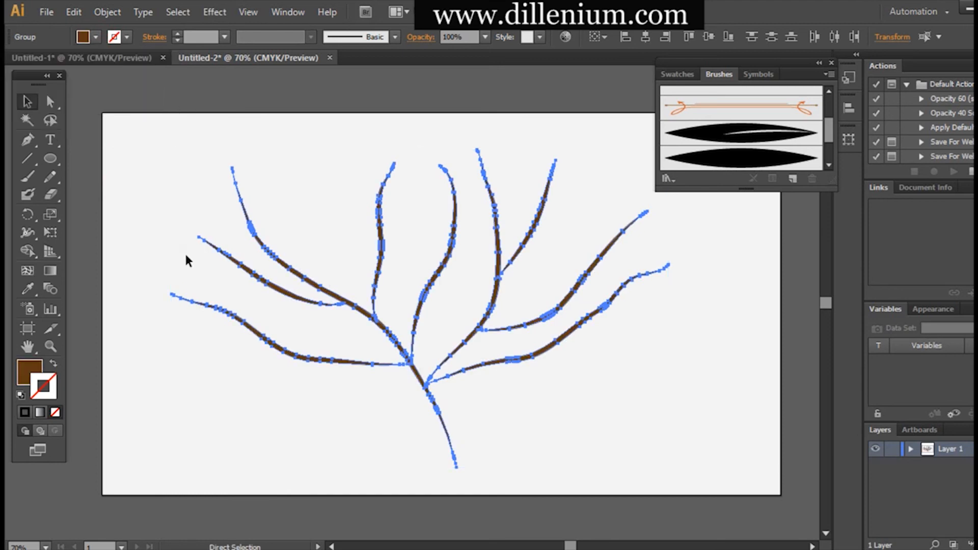
click(136, 252)
click(237, 265)
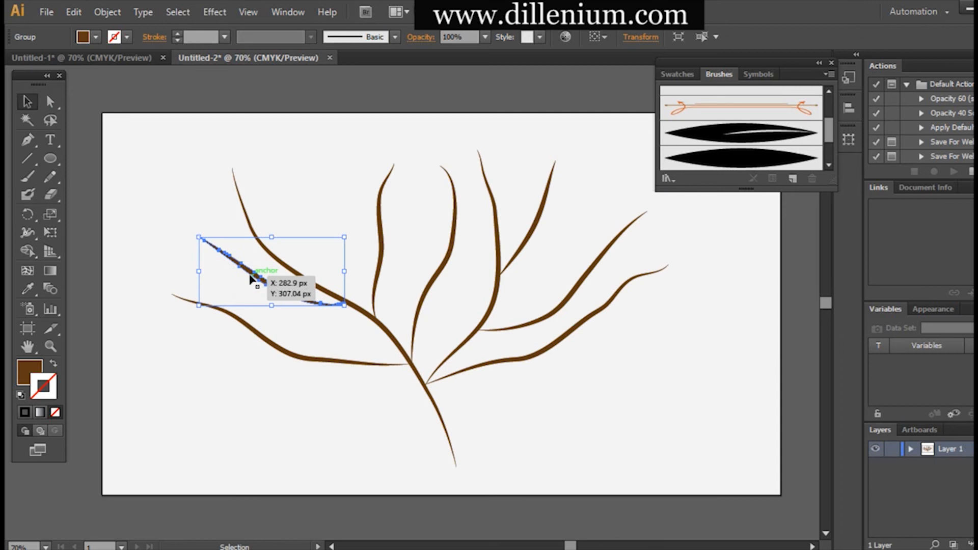
click(144, 136)
key(ctrl+a)
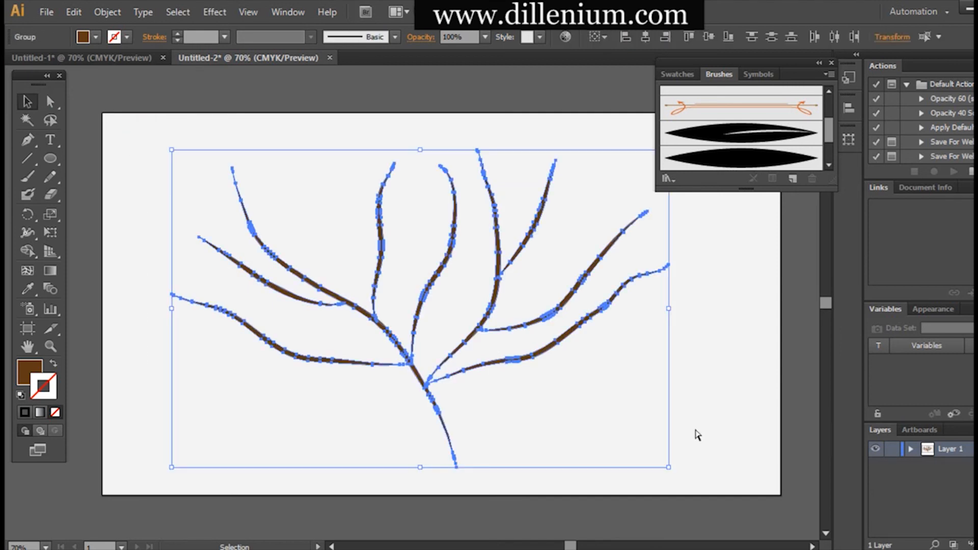
click(722, 421)
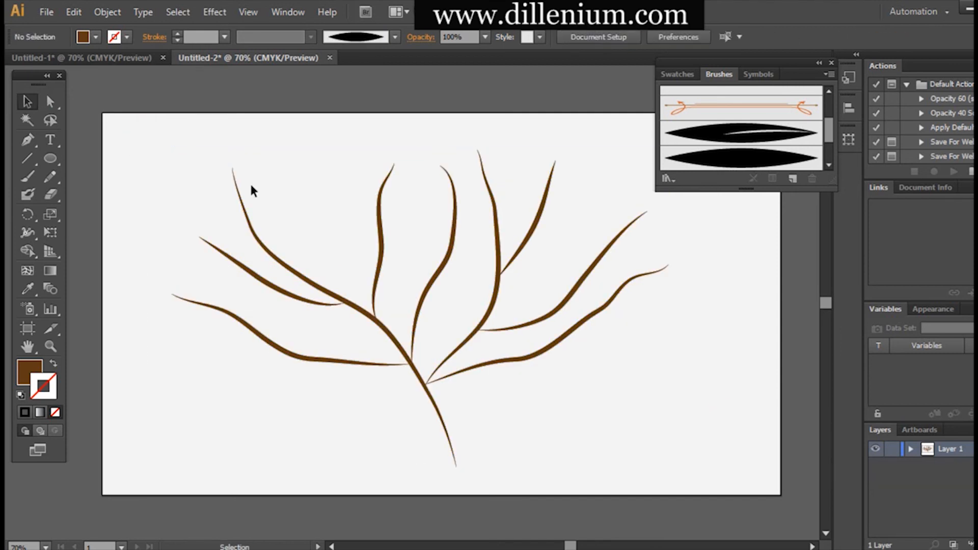
- Choose the veined leaf art brush for the Paintbrush and try a leaf at the tip of the upper left branch
click(26, 176)
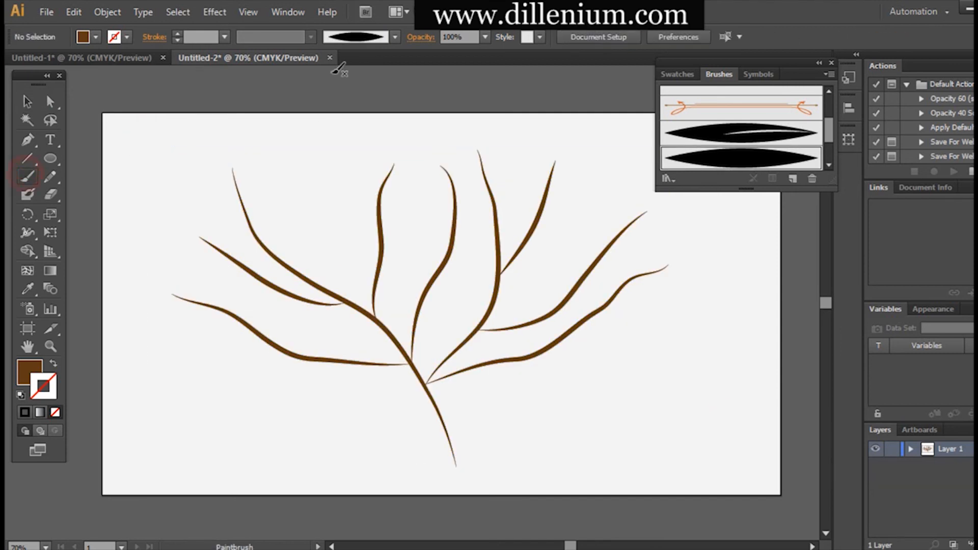
click(757, 140)
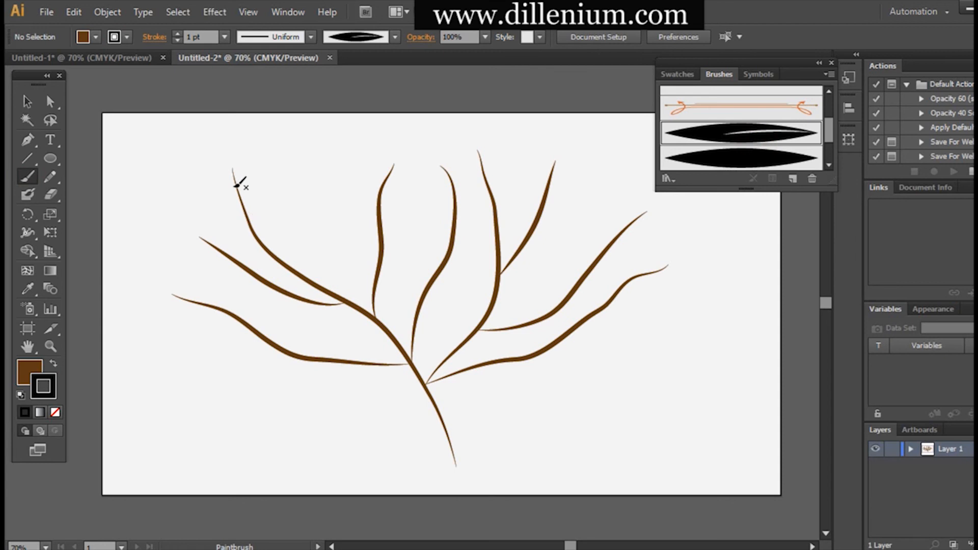
drag(238, 193, 231, 135)
click(27, 101)
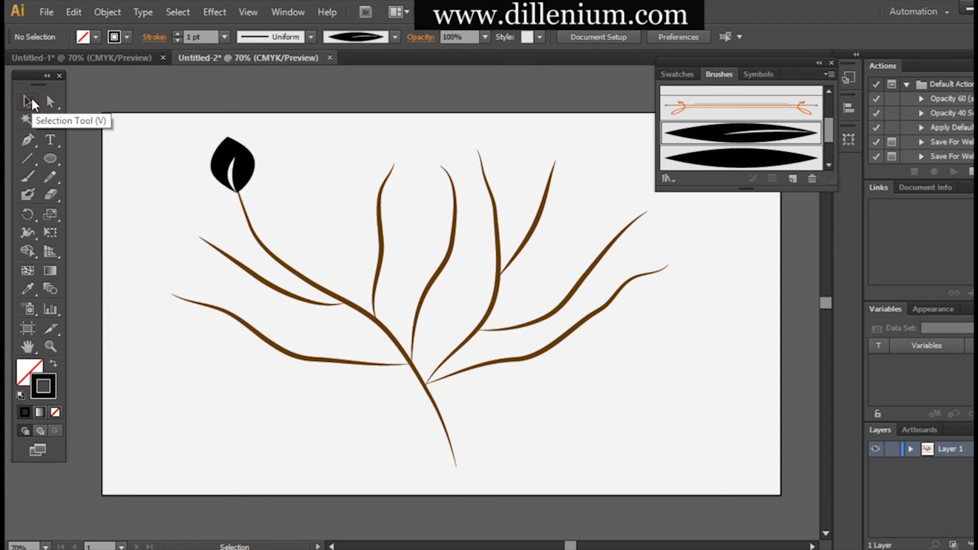
key(ctrl+z)
- Set the Paintbrush stroke weight to 0.55 pt
click(223, 36)
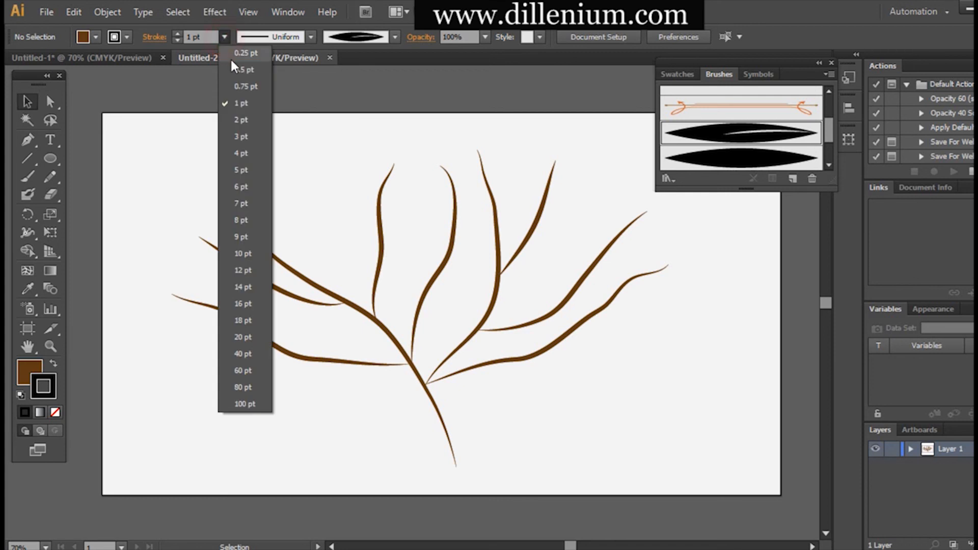
click(242, 86)
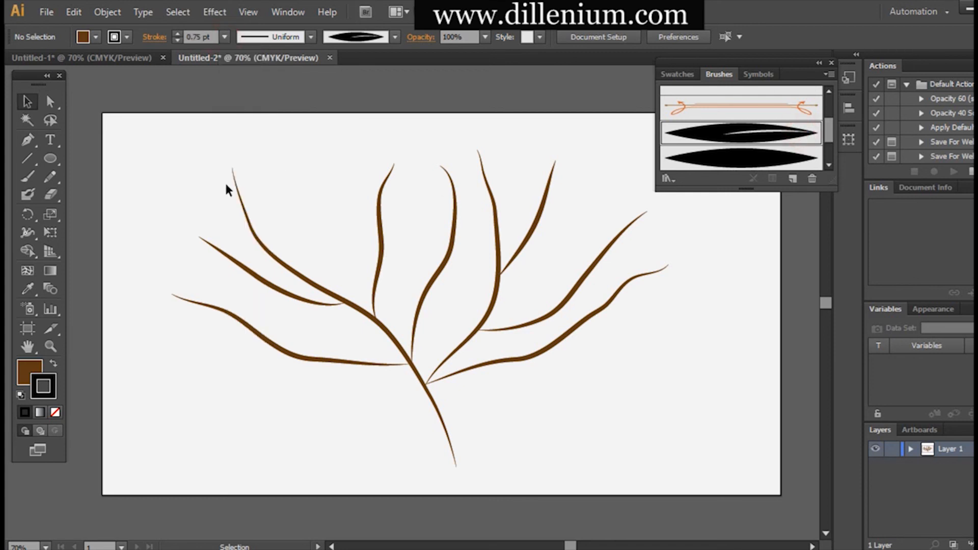
click(28, 178)
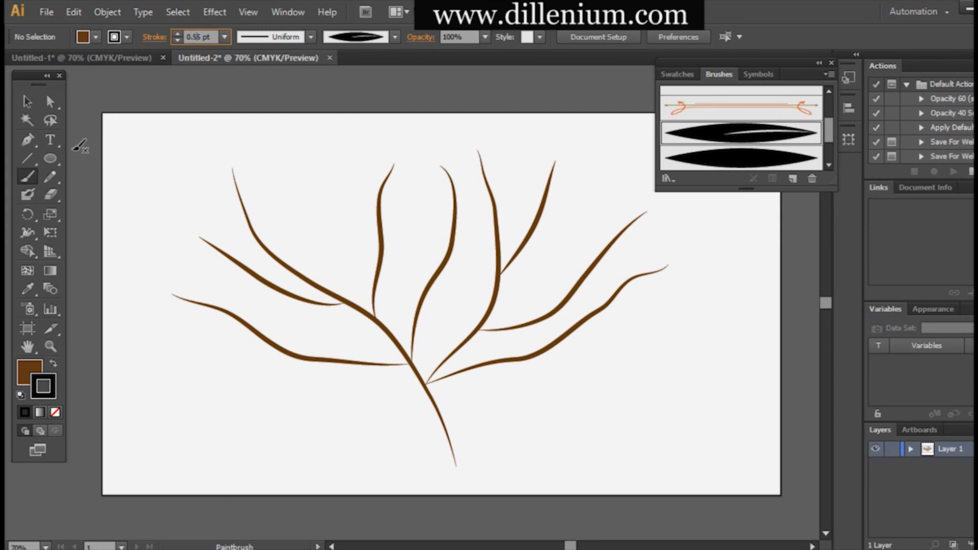
- Paint five veined leaves on the upper left branch, starting at its tip and working down both sides
drag(253, 219, 240, 186)
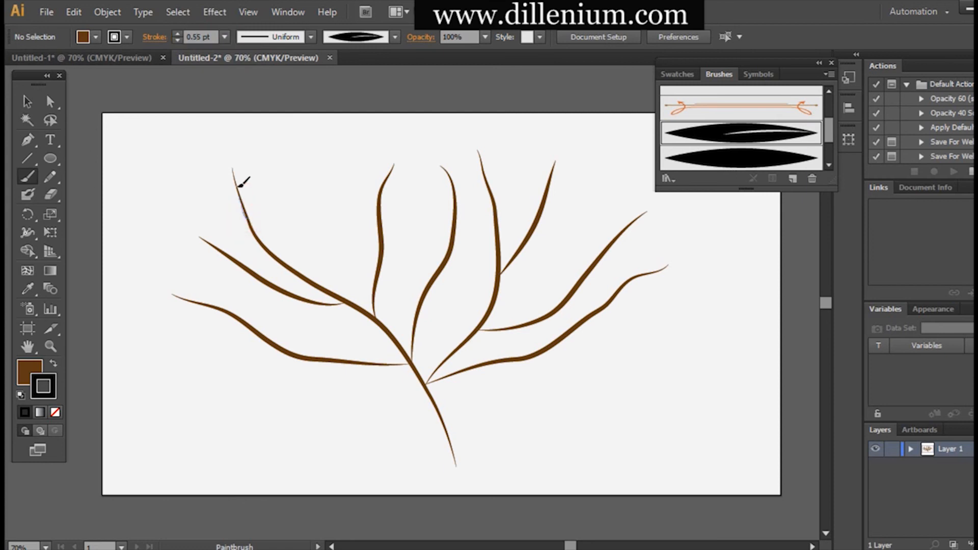
drag(236, 114, 235, 115)
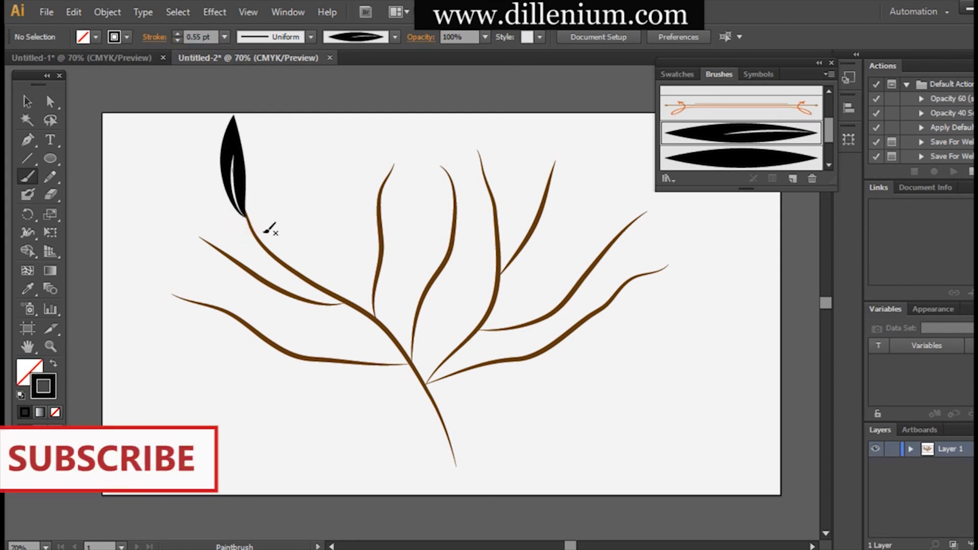
drag(255, 234, 271, 170)
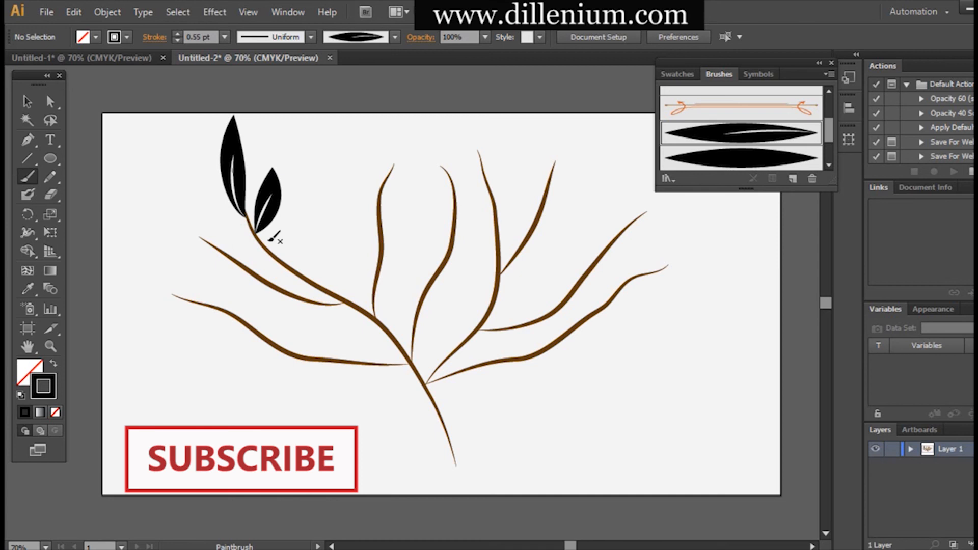
mouse_move(275, 252)
mouse_down()
mouse_move(225, 218)
mouse_move(217, 224)
mouse_up()
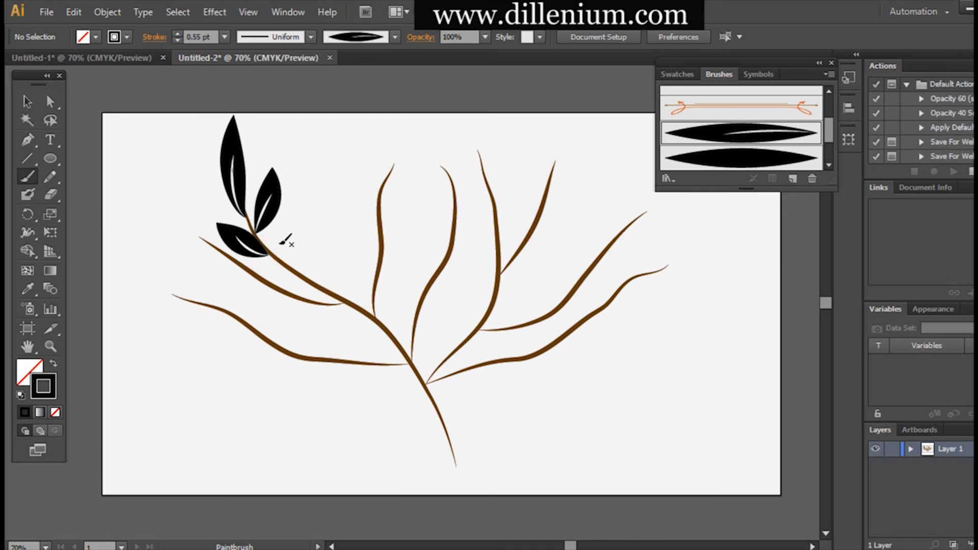
drag(305, 274, 308, 210)
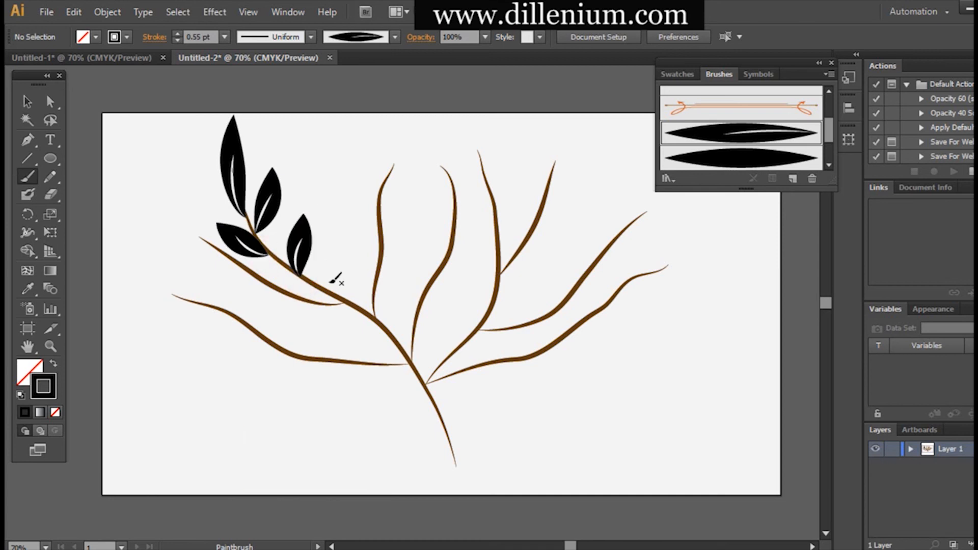
mouse_move(333, 294)
mouse_down()
mouse_move(343, 218)
mouse_move(341, 228)
mouse_up()
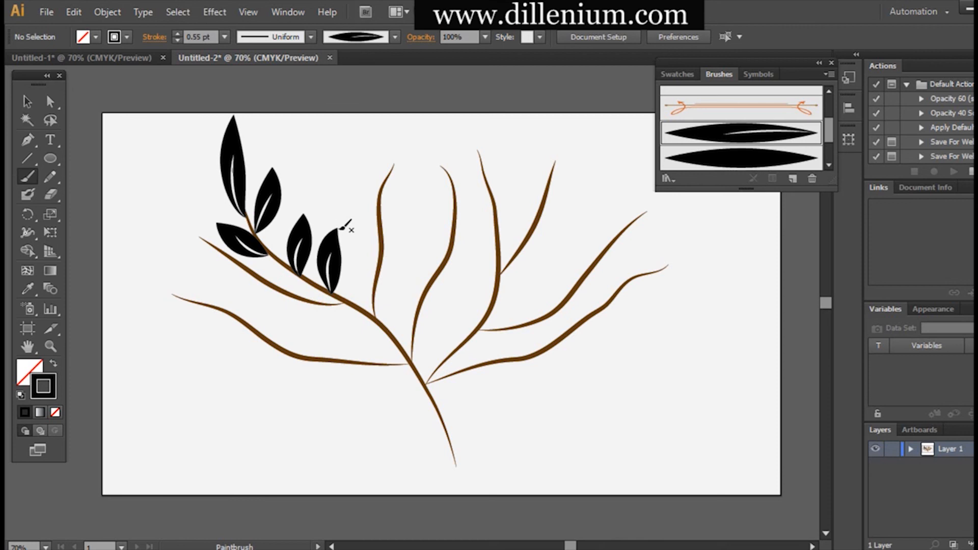
- Paint four veined leaves on the leftmost upright branch, at its tip and along both sides
mouse_move(381, 276)
mouse_down()
mouse_move(361, 203)
mouse_move(411, 128)
mouse_up()
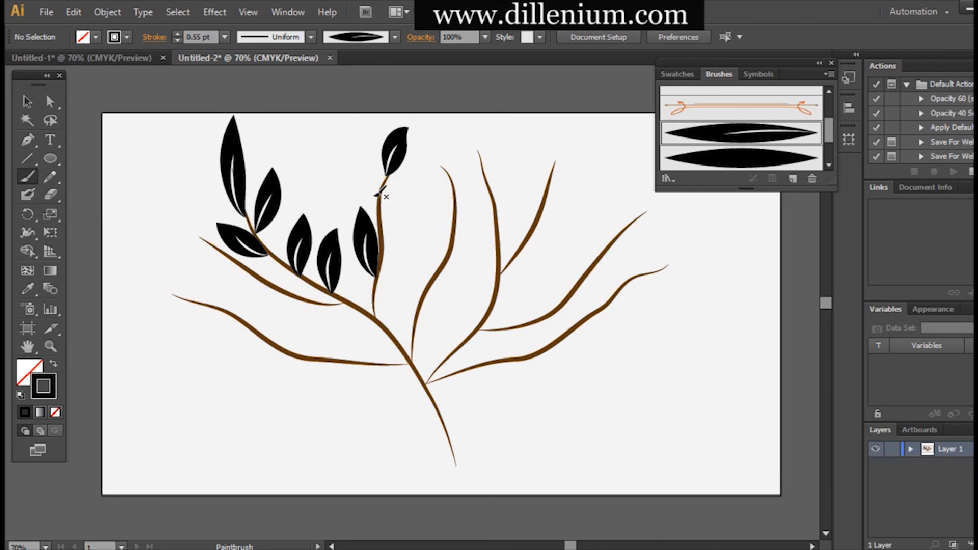
drag(380, 197, 336, 138)
drag(382, 214, 408, 190)
- Paint veined leaves on the other upright branches: one on the second, three on the third and one at its offshoot's tip
drag(437, 149, 439, 117)
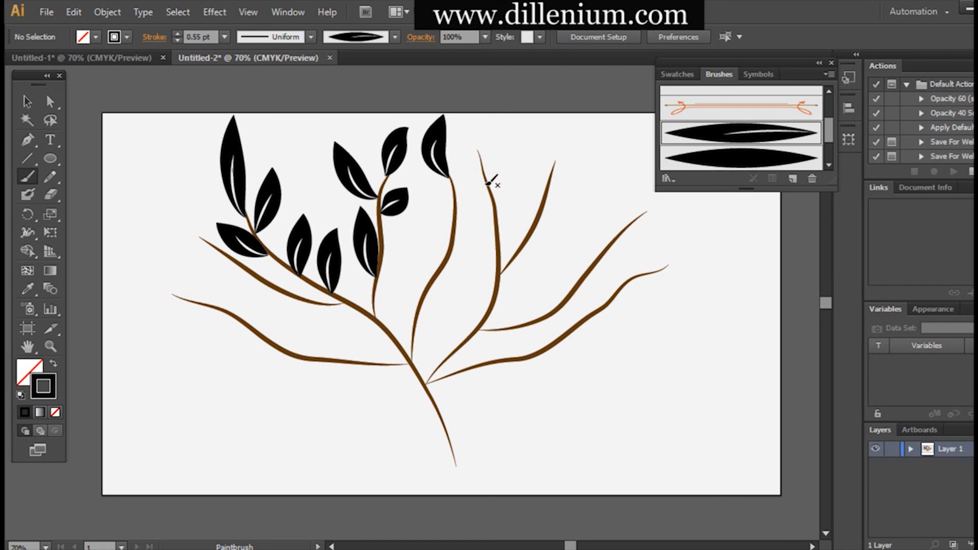
drag(489, 182, 513, 127)
drag(482, 156, 469, 117)
drag(495, 223, 472, 188)
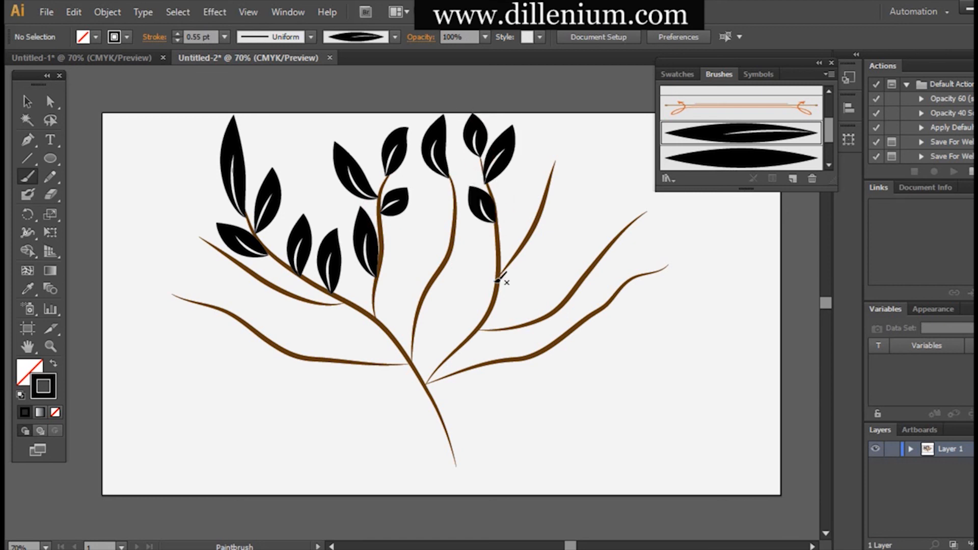
drag(543, 200, 565, 137)
- Paint four veined leaves along the upper right branch and one at the tip of the lower right branch
drag(622, 235, 670, 194)
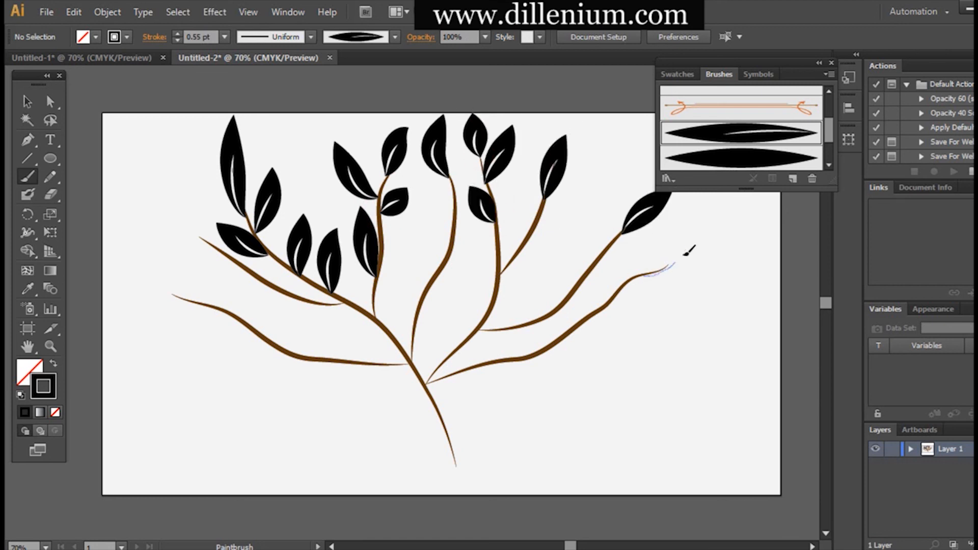
drag(684, 255, 714, 234)
key(ctrl+z)
drag(661, 271, 701, 238)
mouse_move(558, 306)
mouse_down()
mouse_move(572, 229)
mouse_move(598, 200)
mouse_up()
key(ctrl+z)
drag(599, 259, 605, 193)
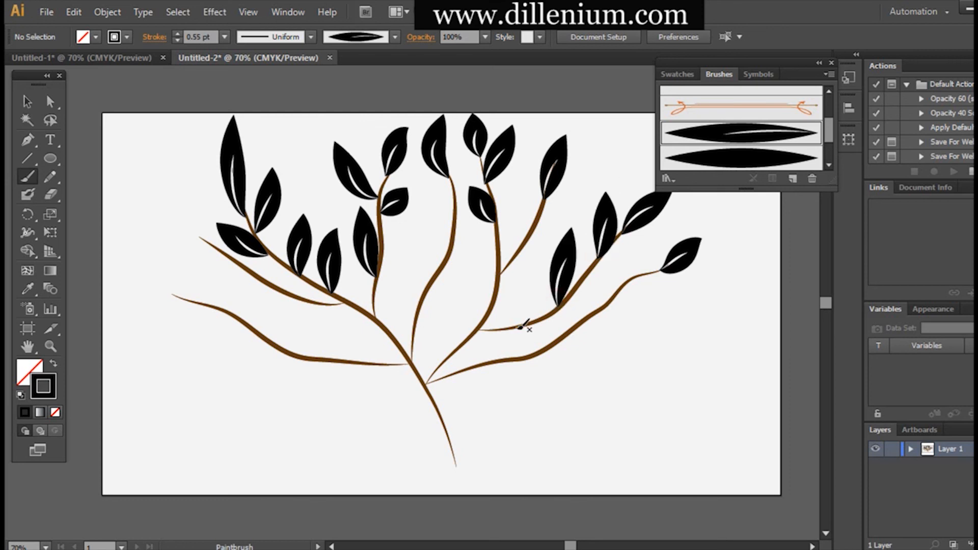
drag(519, 329, 530, 292)
key(ctrl+z)
drag(498, 330, 527, 286)
- Paint four more veined leaves along the lower right branch, three below it and one above
drag(594, 312, 657, 308)
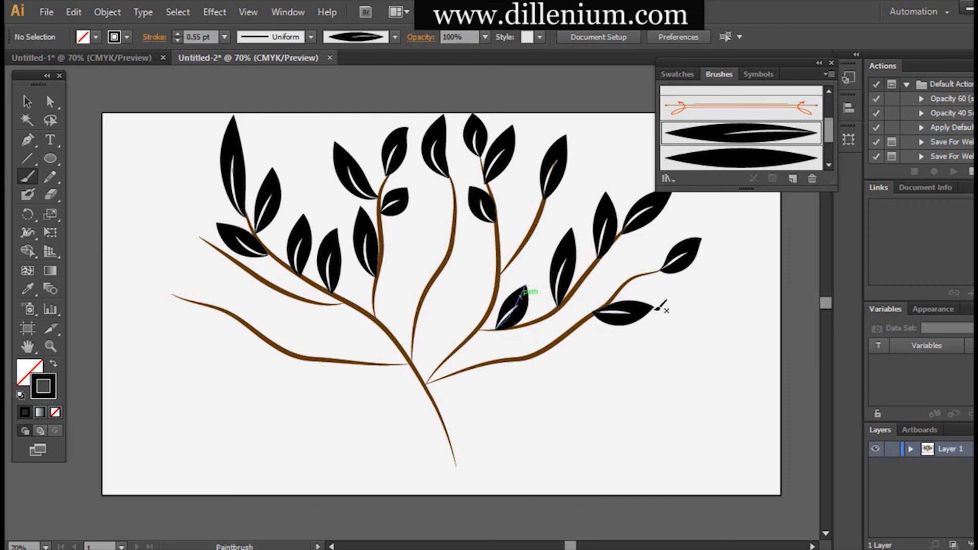
drag(531, 359, 594, 366)
drag(547, 402, 545, 403)
drag(567, 328, 606, 273)
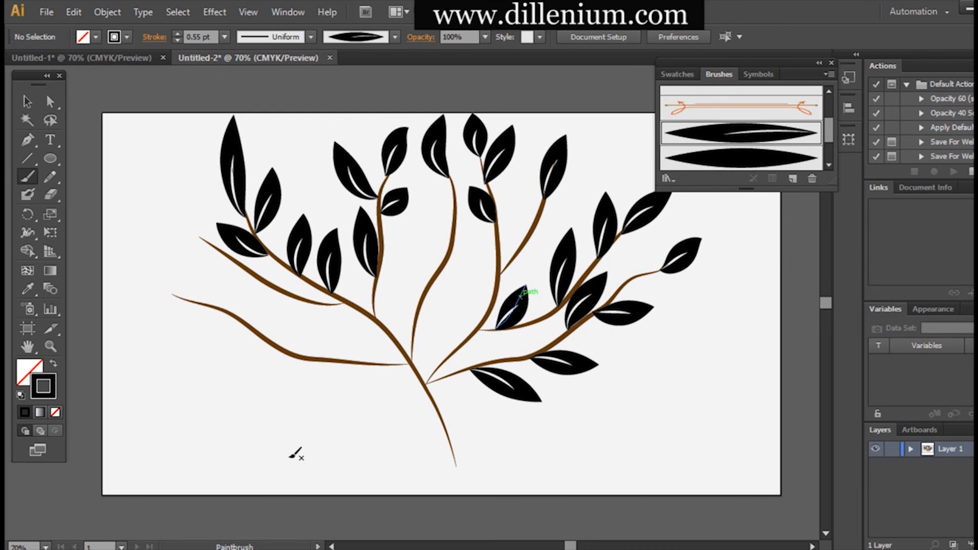
- Paint four veined leaves along the lower left branch, including one at its tip
drag(365, 362, 340, 330)
mouse_move(309, 359)
mouse_down()
mouse_move(270, 349)
mouse_move(255, 376)
mouse_up()
key(ctrl+z)
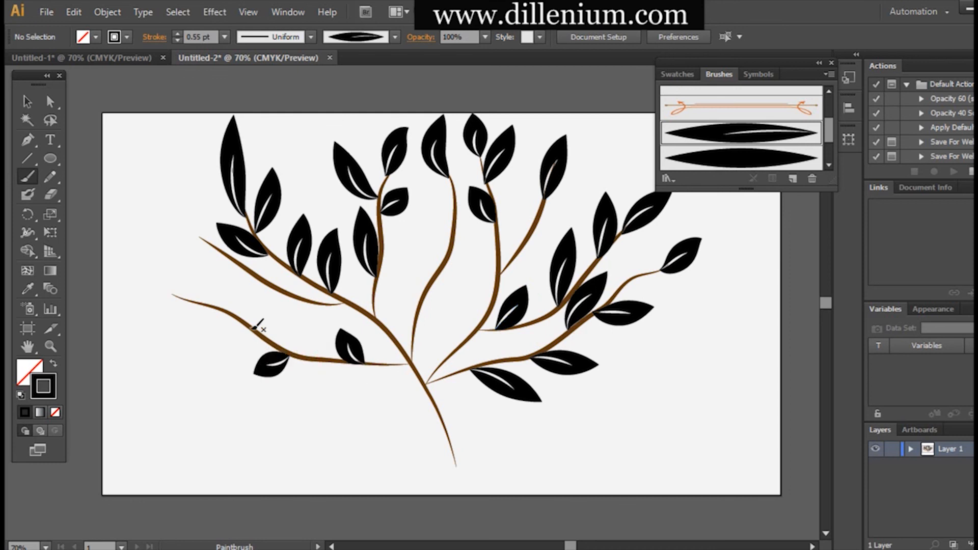
drag(249, 327, 188, 337)
drag(182, 300, 126, 249)
- Paint three veined leaves each on the middle left and second upright branches, plus one on the main branch
drag(202, 239, 175, 201)
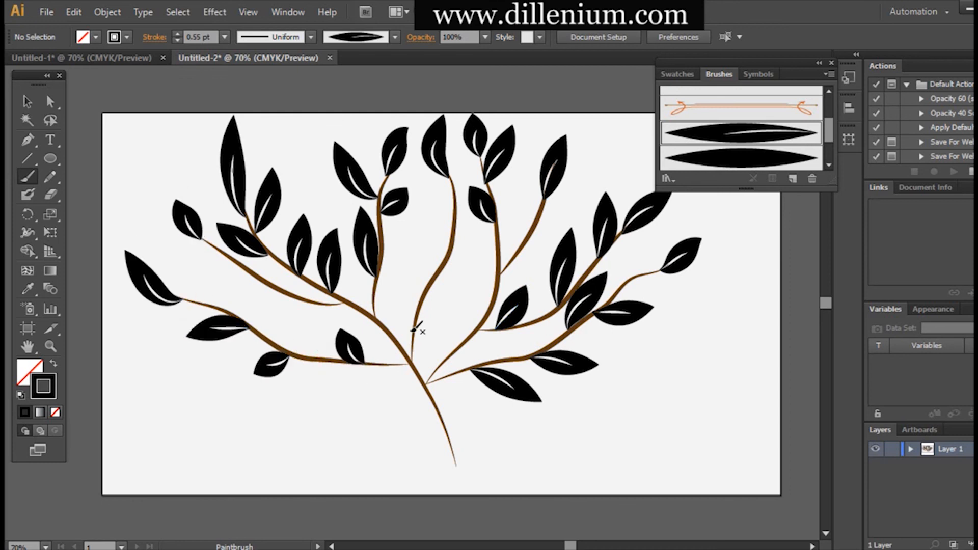
mouse_move(417, 332)
mouse_down()
mouse_move(480, 293)
mouse_move(427, 218)
mouse_move(479, 236)
mouse_up()
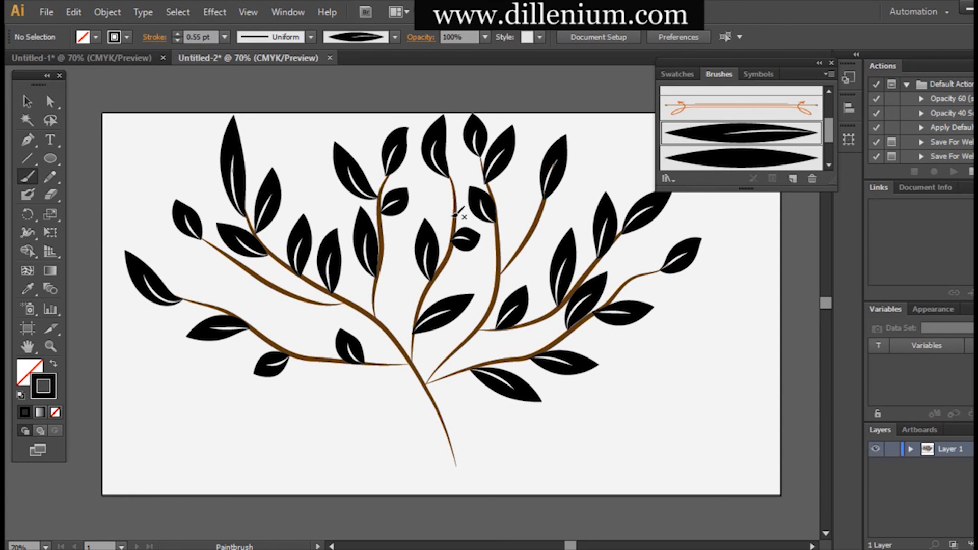
drag(385, 327, 396, 271)
mouse_move(309, 303)
mouse_down()
mouse_move(250, 302)
mouse_move(177, 267)
mouse_up()
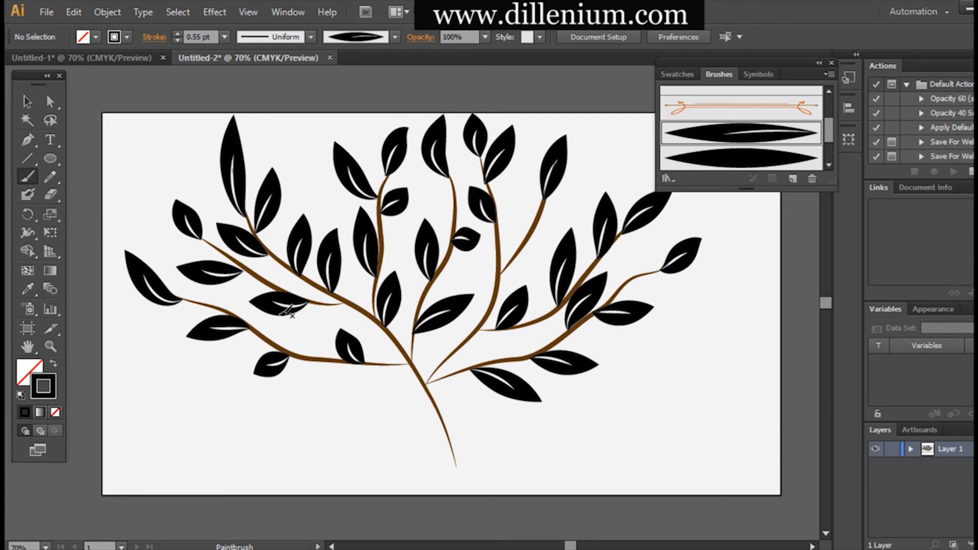
- Paint two veined leaves on the offshoot of the third upright branch and leave everything deselected
drag(534, 225, 566, 210)
drag(513, 253, 522, 213)
click(27, 101)
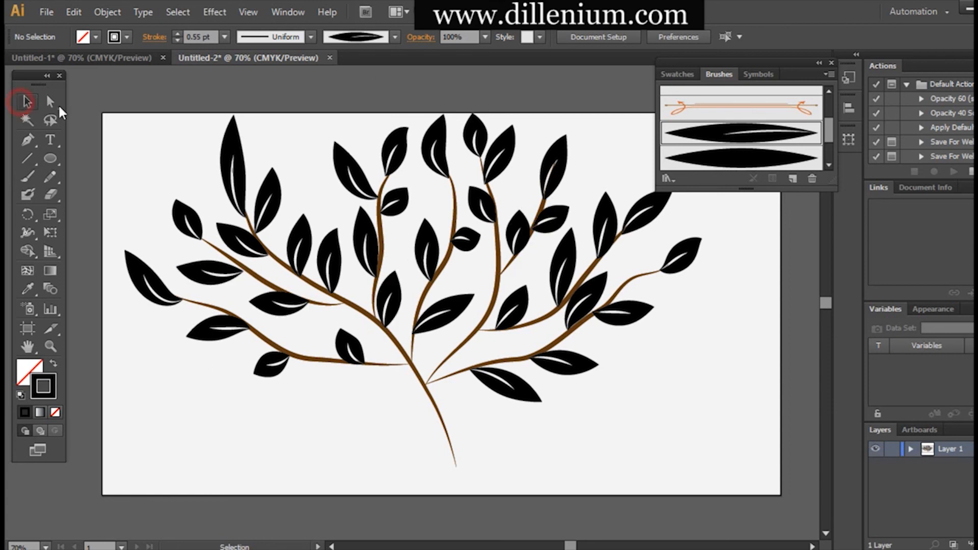
drag(134, 102, 420, 398)
click(739, 407)
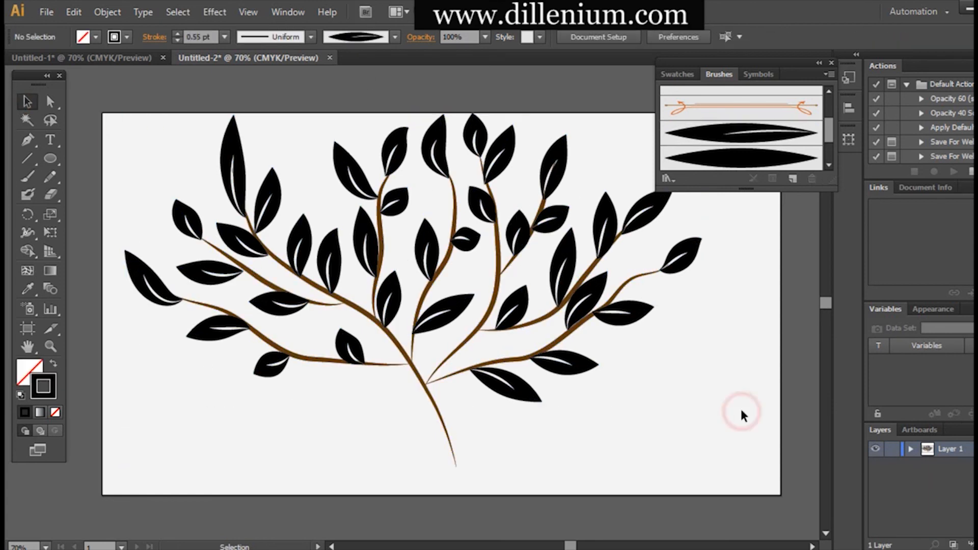
- Choose the plain leaf art brush and try a 0.5 pt stroke in the blank area below the lower left branch
click(225, 36)
click(239, 53)
click(224, 37)
click(243, 69)
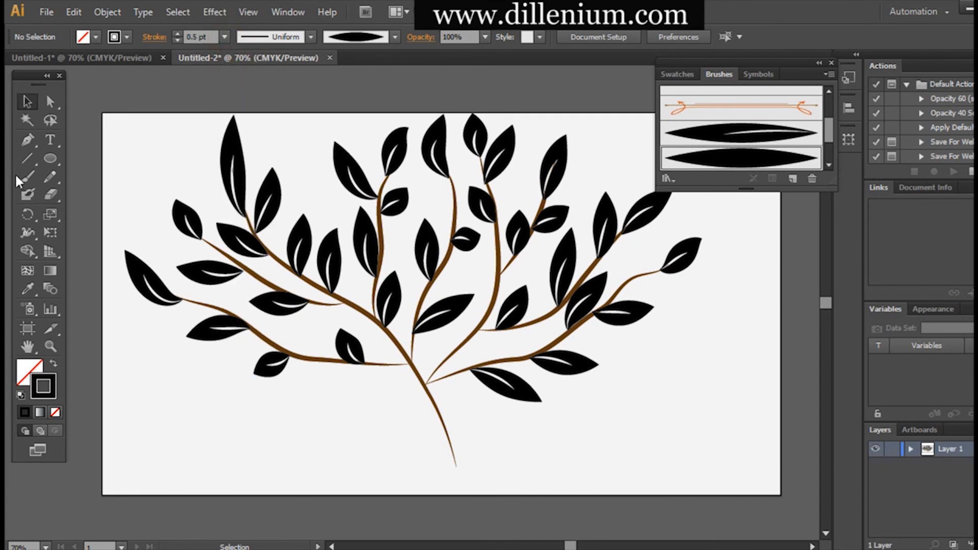
click(27, 176)
drag(171, 434, 156, 366)
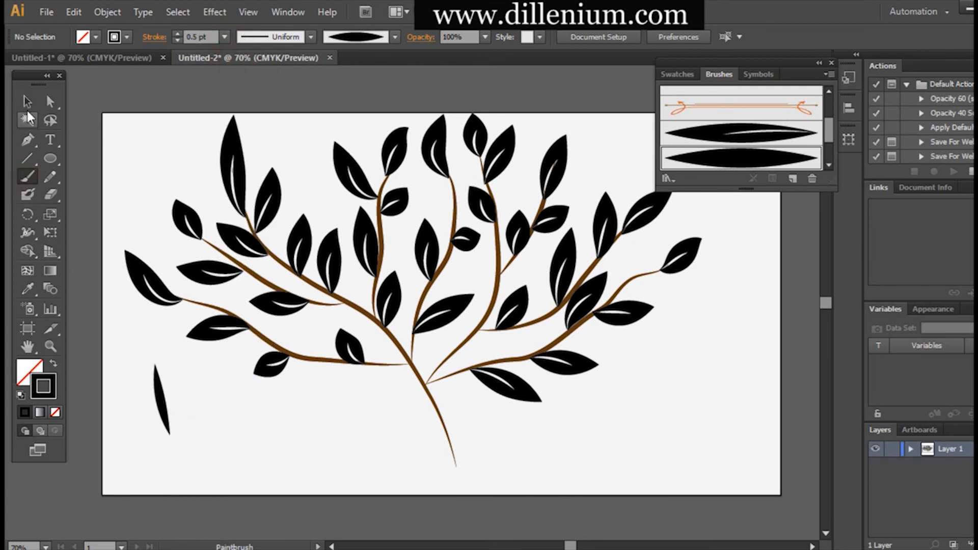
click(28, 102)
key(ctrl+z)
- Set the stroke weight to 0.45 pt for painting with the plain leaf brush
click(193, 36)
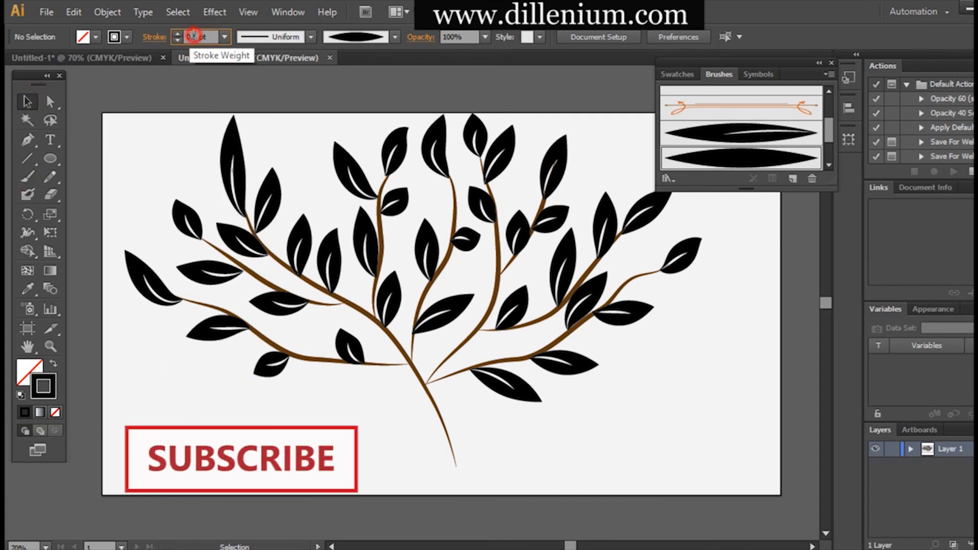
click(28, 176)
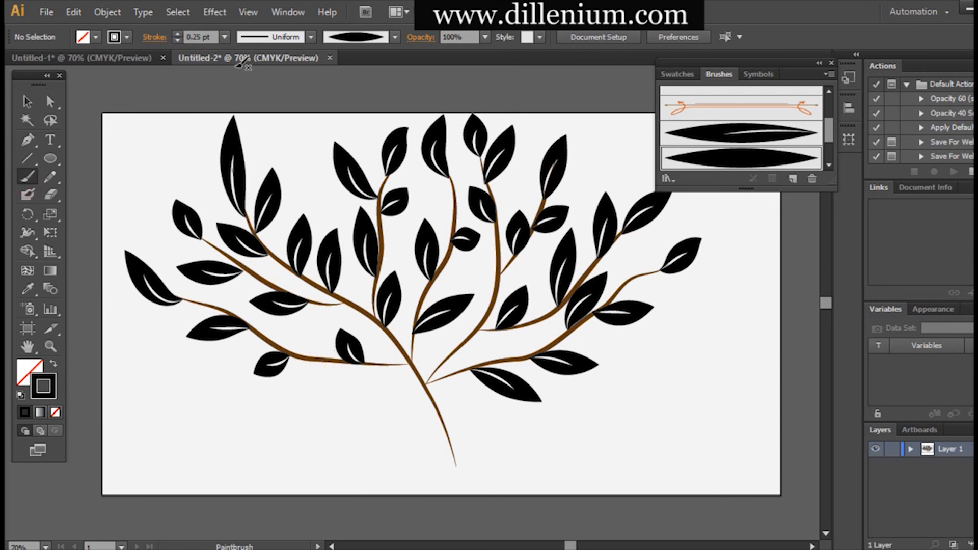
click(194, 36)
text(0.45)
- Paint small plain leaves in the gaps along the lower, middle and upper left branches
mouse_move(324, 360)
mouse_down()
mouse_move(306, 319)
mouse_move(264, 323)
mouse_up()
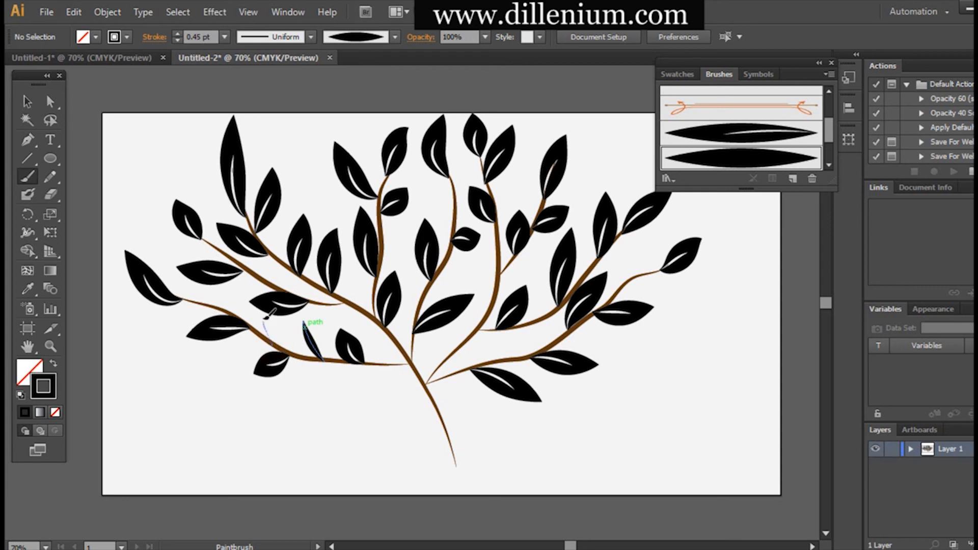
mouse_move(212, 305)
mouse_down()
mouse_move(188, 287)
mouse_move(193, 304)
mouse_move(152, 325)
mouse_up()
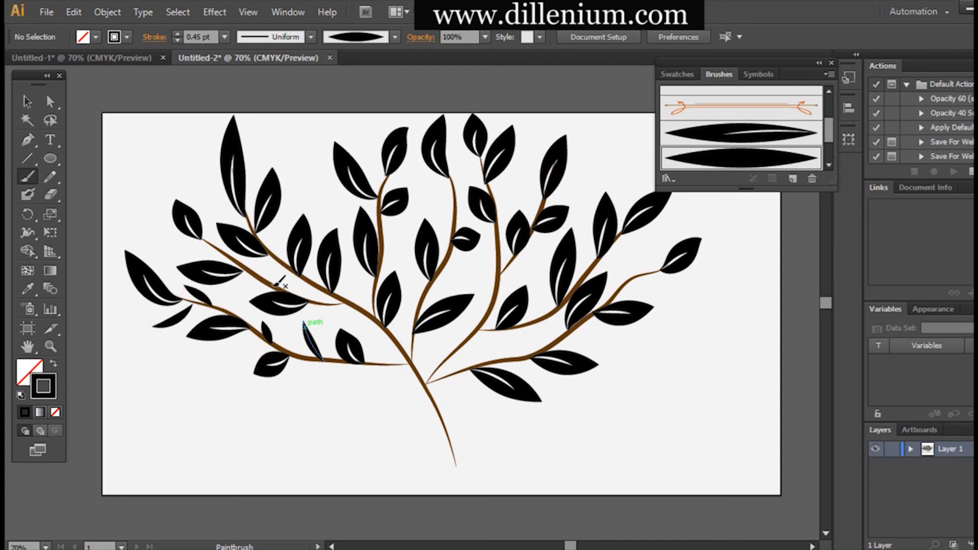
mouse_move(271, 286)
mouse_down()
mouse_move(281, 231)
mouse_move(244, 220)
mouse_move(214, 201)
mouse_up()
- Paint four small plain leaves between the veined ones on the leftmost upright branch
drag(378, 219, 347, 198)
drag(377, 279, 406, 233)
drag(381, 241, 399, 226)
drag(372, 305, 356, 293)
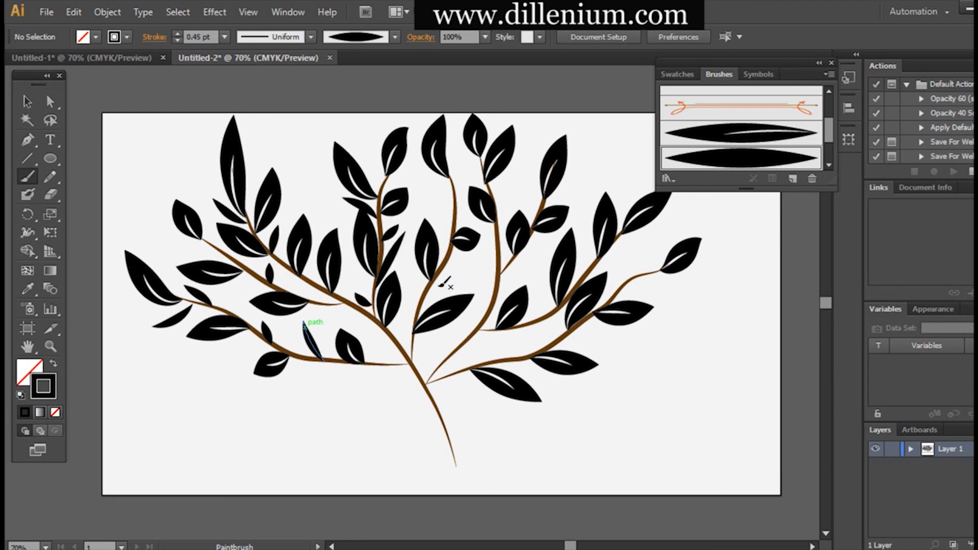
- Paint small plain leaves in the gaps along the central upright branches and near the base of the right-hand branches
drag(420, 297, 458, 278)
drag(448, 247, 429, 201)
drag(457, 209, 460, 165)
drag(454, 203, 438, 192)
mouse_move(497, 223)
mouse_down()
mouse_move(519, 178)
mouse_move(503, 184)
mouse_up()
drag(480, 174, 466, 162)
drag(494, 281, 480, 263)
drag(480, 325, 478, 296)
mouse_move(449, 356)
mouse_down()
mouse_move(489, 350)
mouse_move(462, 325)
mouse_up()
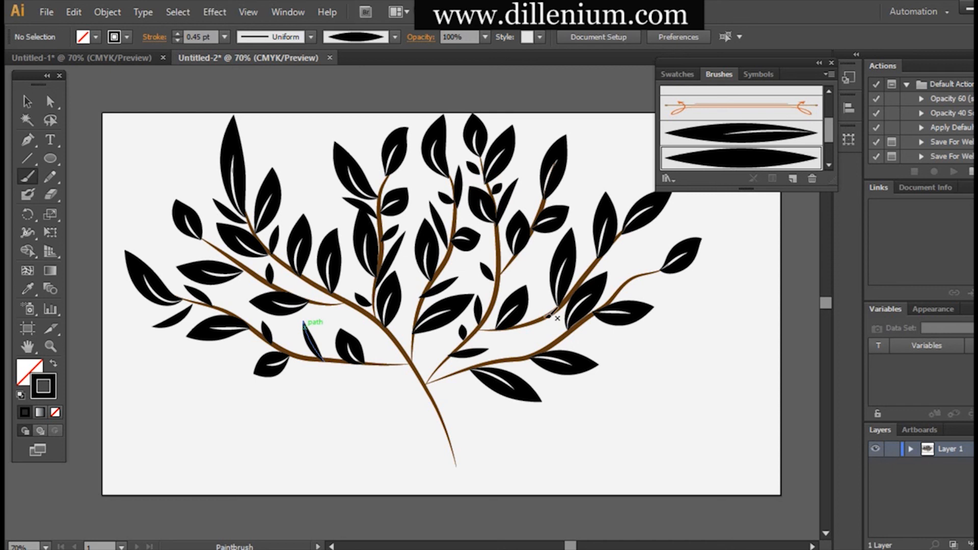
- Paint small plain leaves between the veined ones along both sides of the lower right branches
drag(541, 319, 538, 296)
mouse_move(588, 270)
mouse_down()
mouse_move(584, 219)
mouse_move(632, 256)
mouse_move(646, 239)
mouse_up()
mouse_move(648, 272)
mouse_down()
mouse_move(653, 240)
mouse_move(661, 287)
mouse_up()
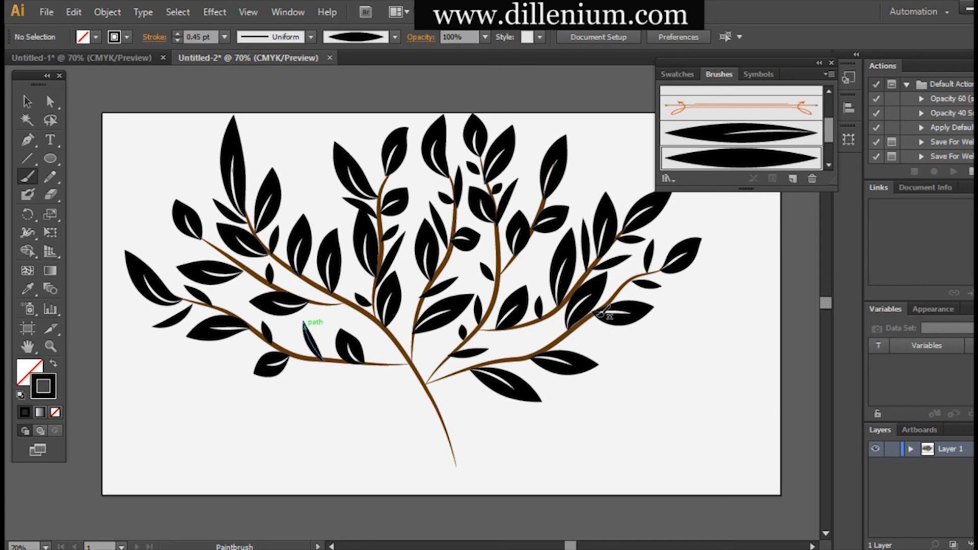
drag(560, 339, 620, 330)
drag(517, 361, 565, 399)
drag(531, 354, 549, 322)
drag(494, 361, 517, 335)
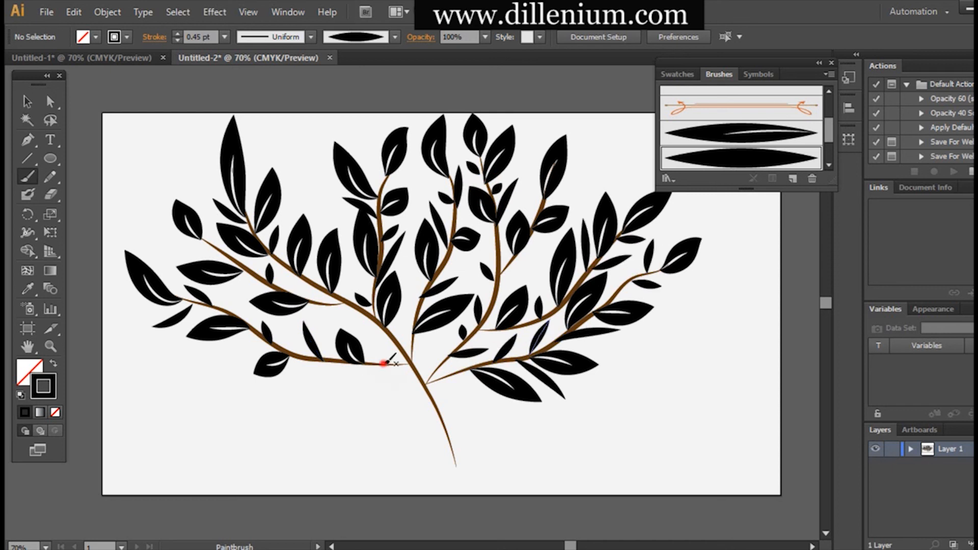
- Paint small plain leaves above and below the lowest left branch
drag(385, 363, 374, 348)
mouse_move(402, 366)
mouse_down()
mouse_move(387, 380)
mouse_move(322, 372)
mouse_move(335, 392)
mouse_up()
drag(302, 362, 290, 377)
drag(259, 340, 219, 358)
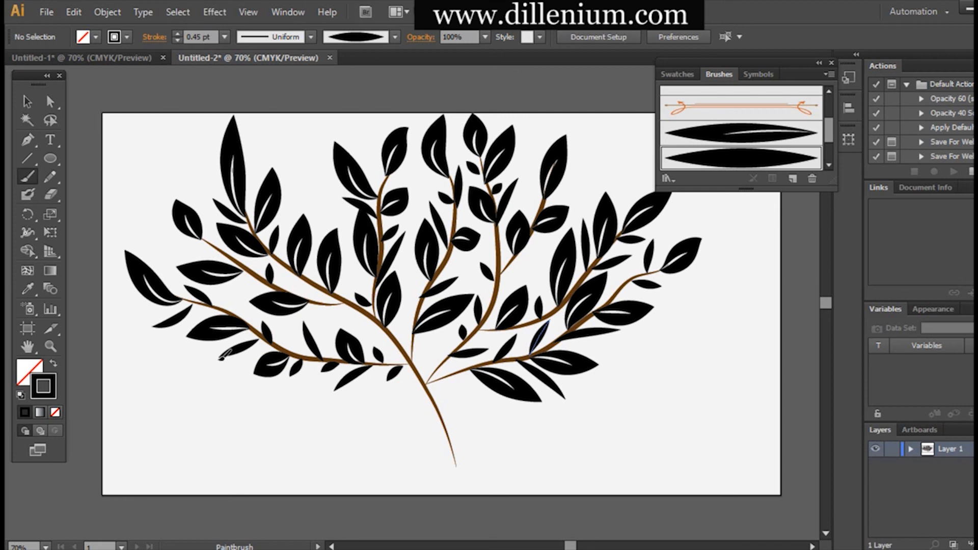
mouse_move(222, 308)
mouse_down()
mouse_move(219, 292)
mouse_move(194, 317)
mouse_up()
- Fill the remaining gaps along the middle left branches with small plain leaves
click(50, 347)
click(34, 104)
click(28, 177)
key(ctrl+z)
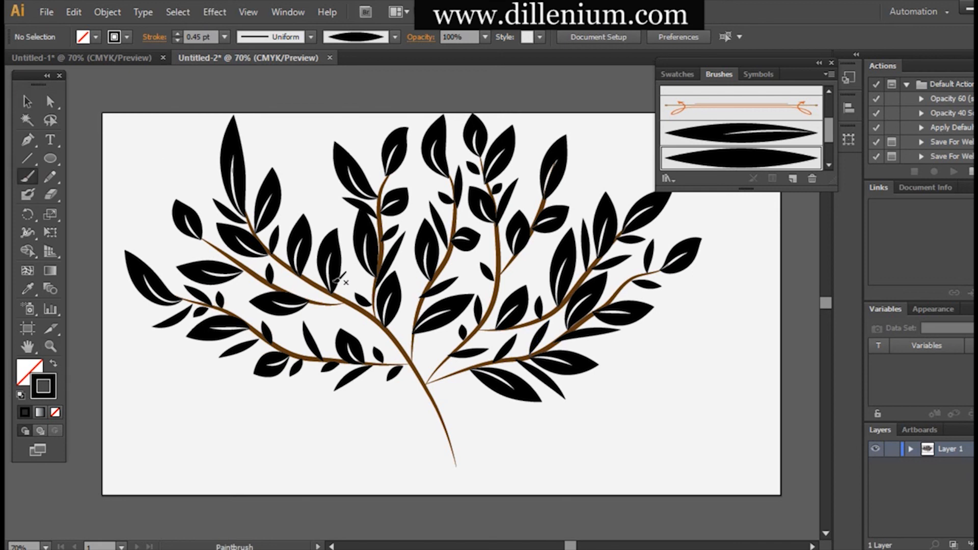
drag(320, 289, 286, 279)
drag(352, 309, 321, 319)
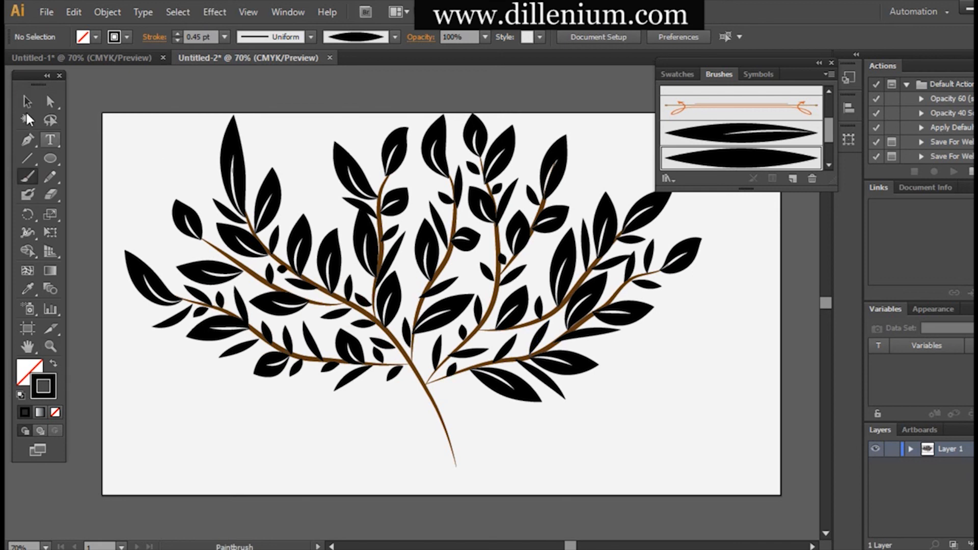
- Select all the leaves without the branch group and expand their appearance into filled shapes
click(23, 103)
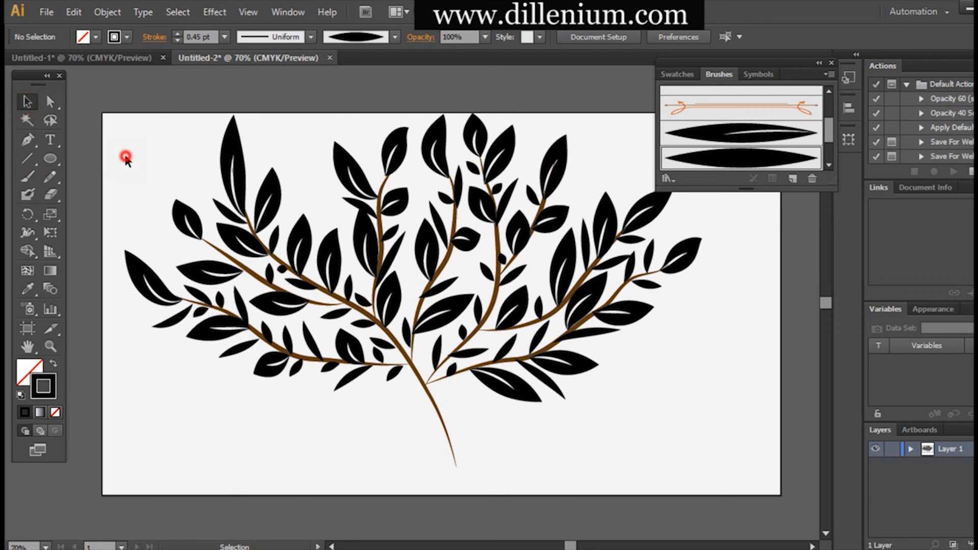
drag(103, 121, 723, 421)
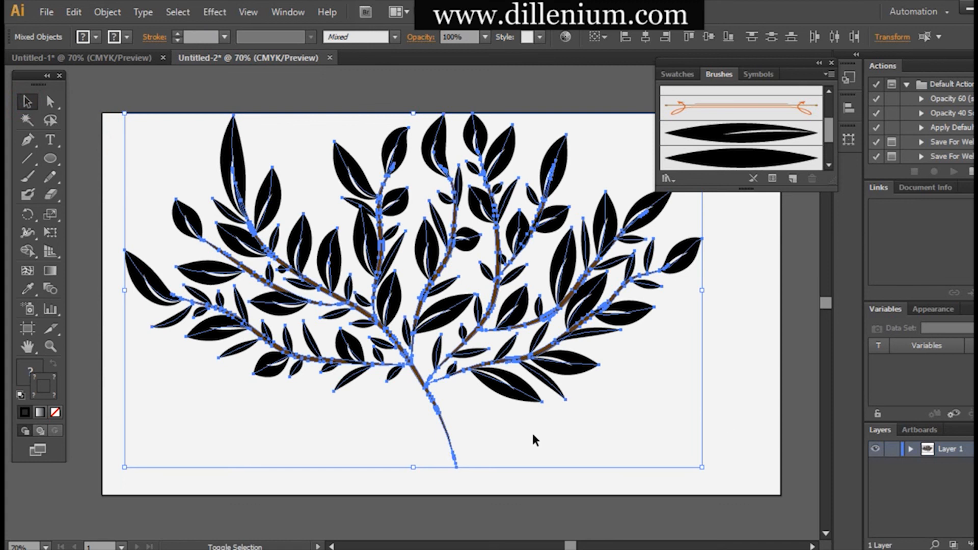
shift+click(447, 451)
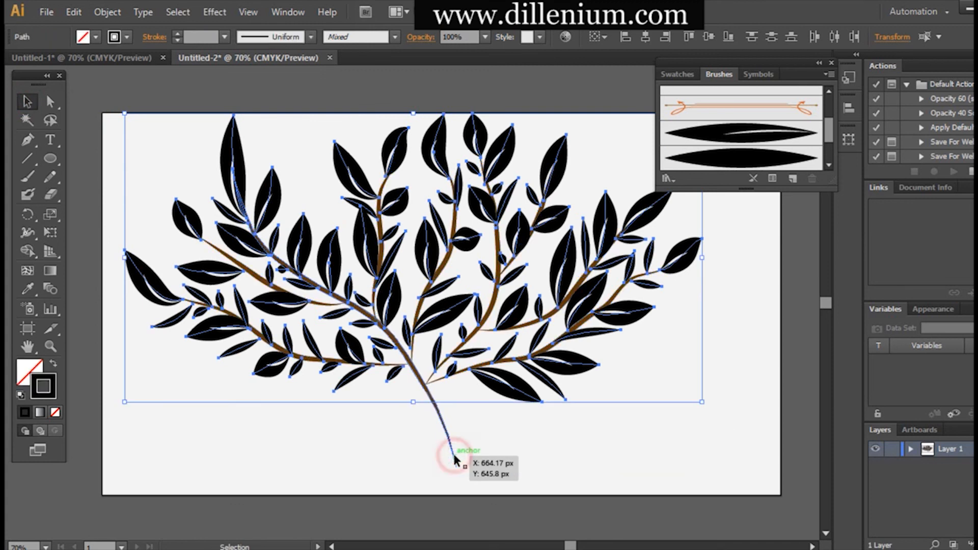
click(107, 12)
click(139, 189)
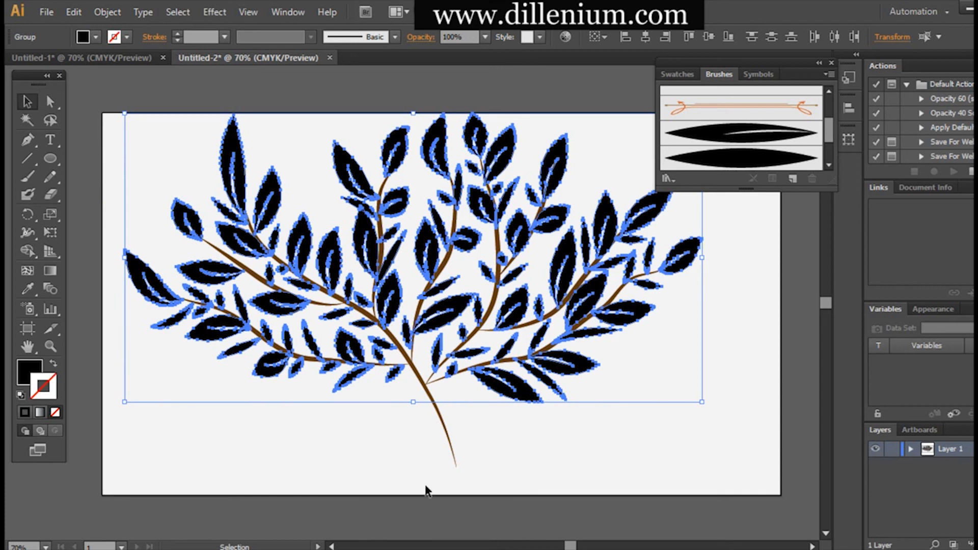
- Fill the expanded leaves with the yellow-to-orange gradient swatch and bring up the gradient settings for the fill
click(95, 37)
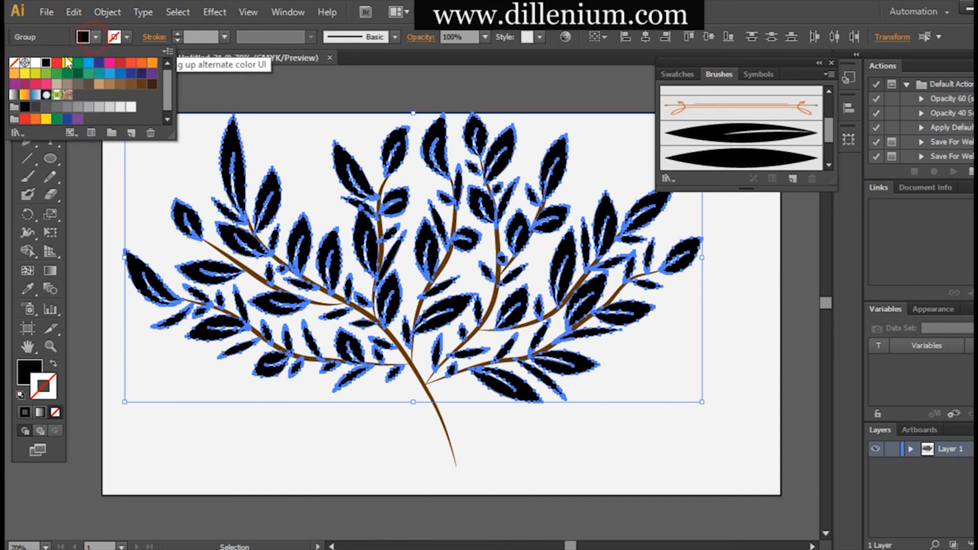
click(25, 94)
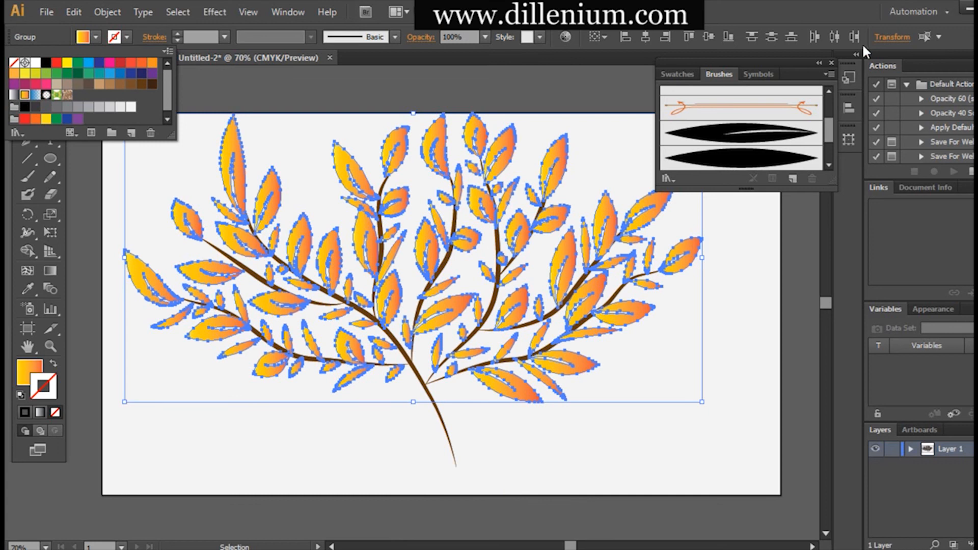
click(829, 62)
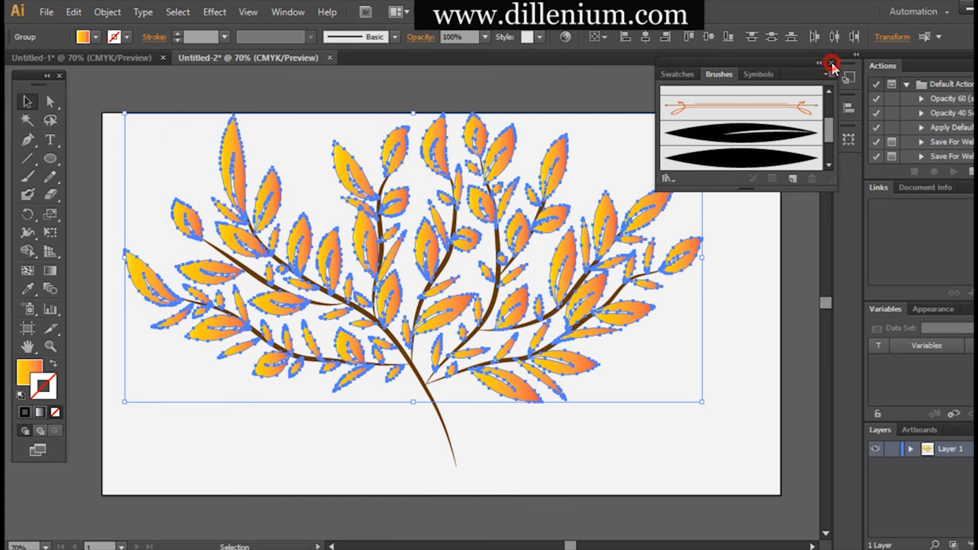
key(ctrl+F9)
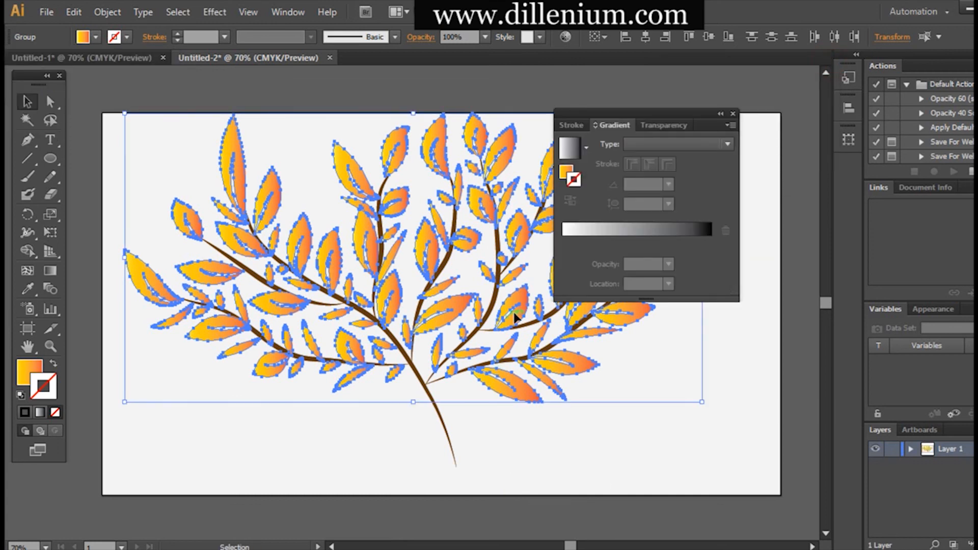
click(568, 175)
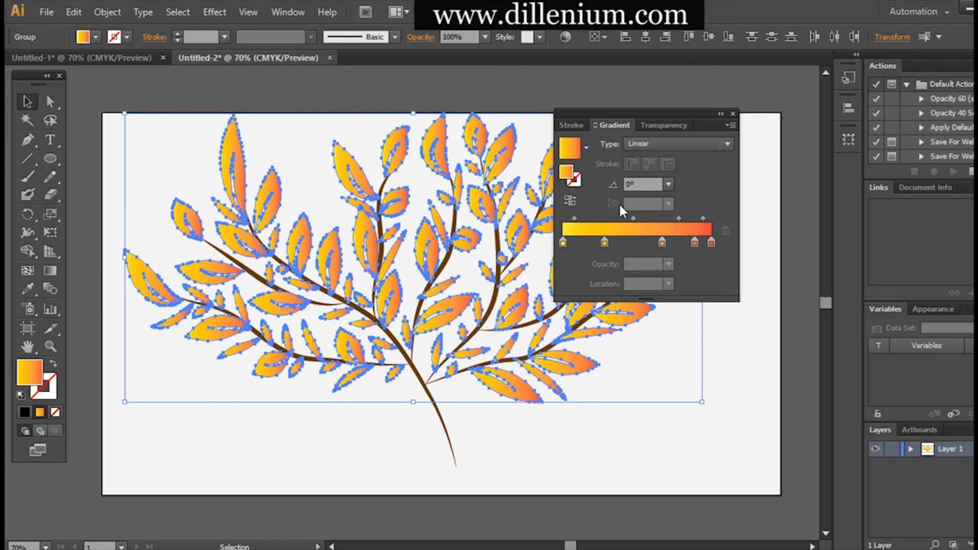
mouse_move(661, 121)
mouse_down()
mouse_move(689, 102)
mouse_move(740, 99)
mouse_up()
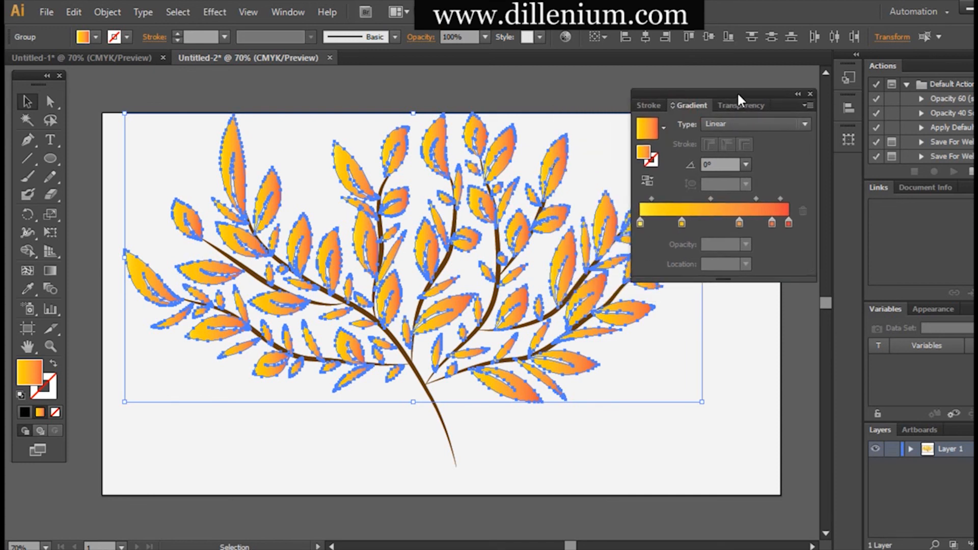
- Remove the two intermediate orange stops from the leaves' gradient, keeping the start, yellow and end stops
click(640, 224)
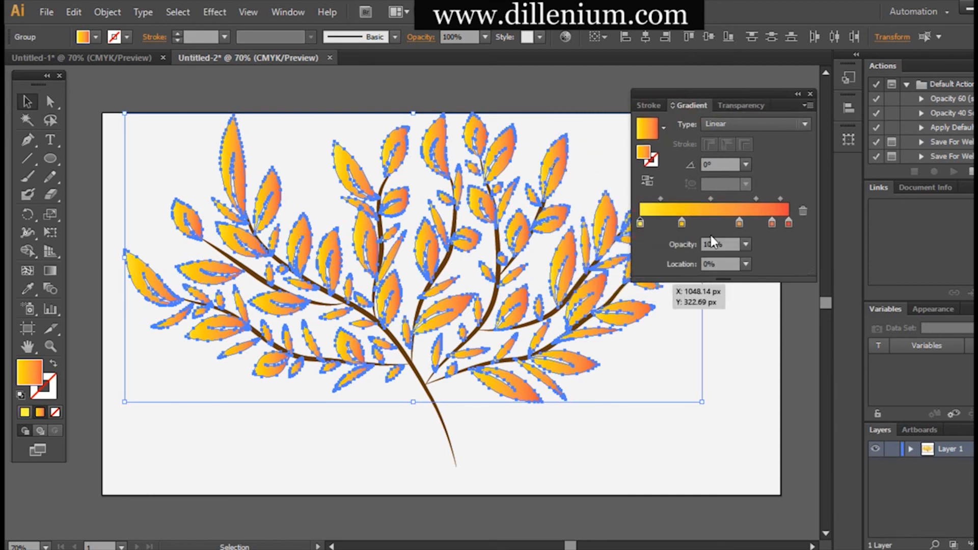
drag(737, 224, 738, 258)
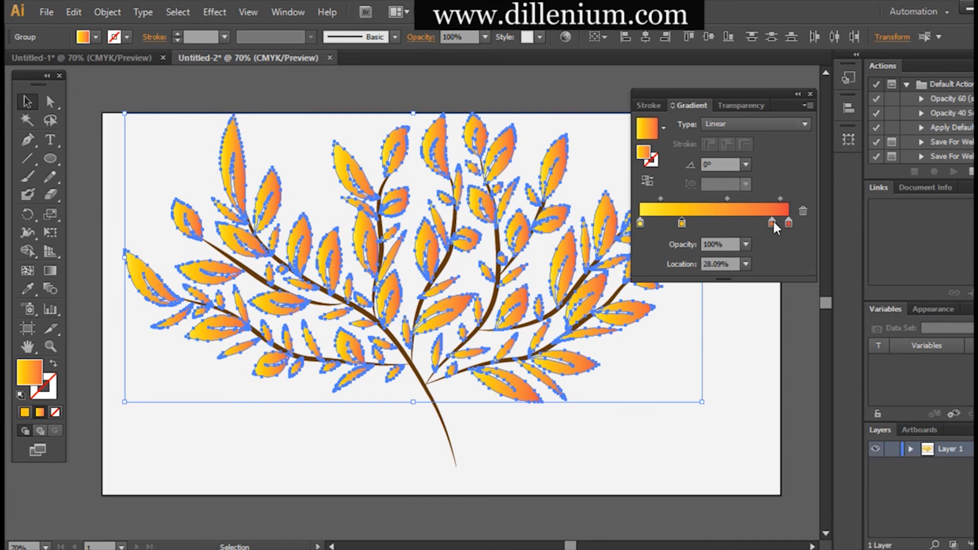
drag(772, 224, 769, 275)
- Recolour the gradient's start stop green (C 75, M 0, Y 86, K 0) and its end stop dark green (C 76.86, M 53.73, Y 83.92, K 71.76)
double_click(641, 224)
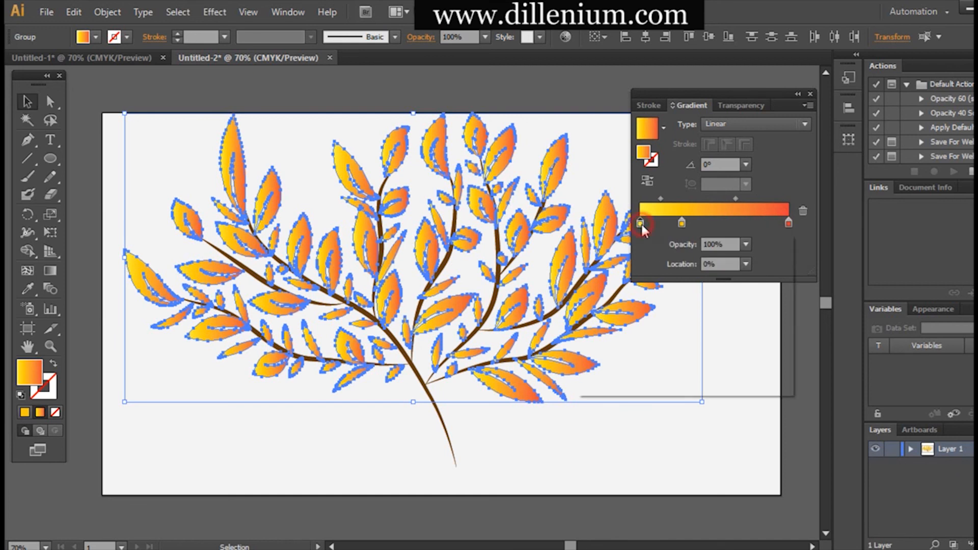
click(718, 277)
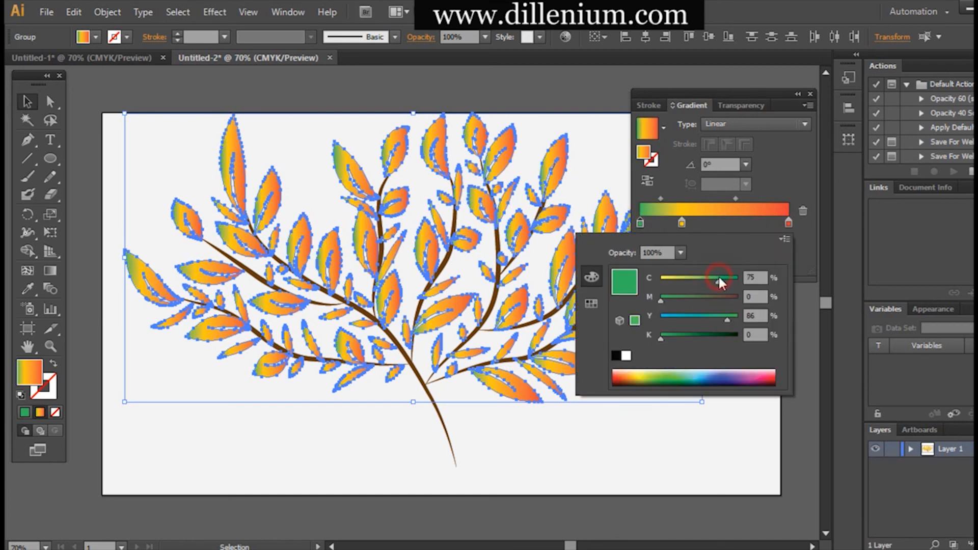
click(789, 222)
double_click(789, 223)
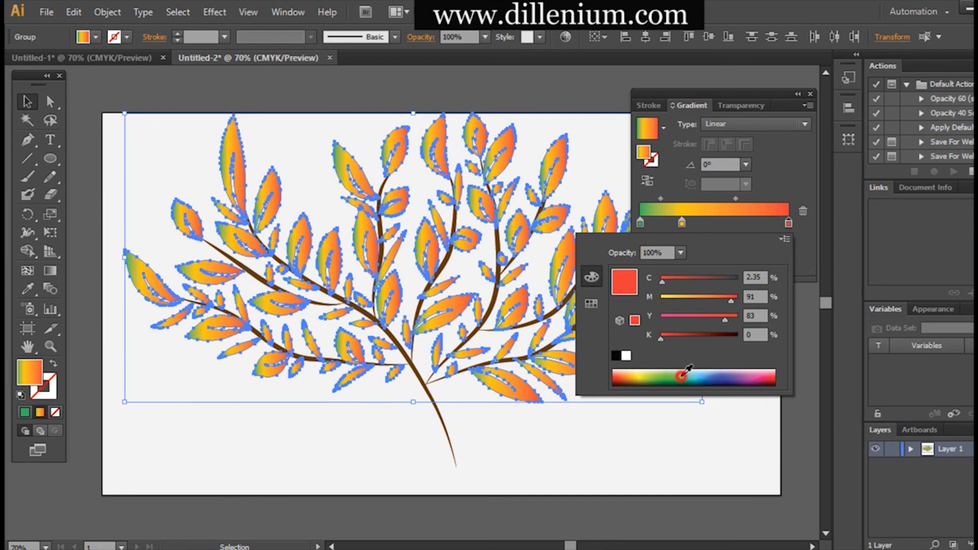
drag(683, 376, 667, 384)
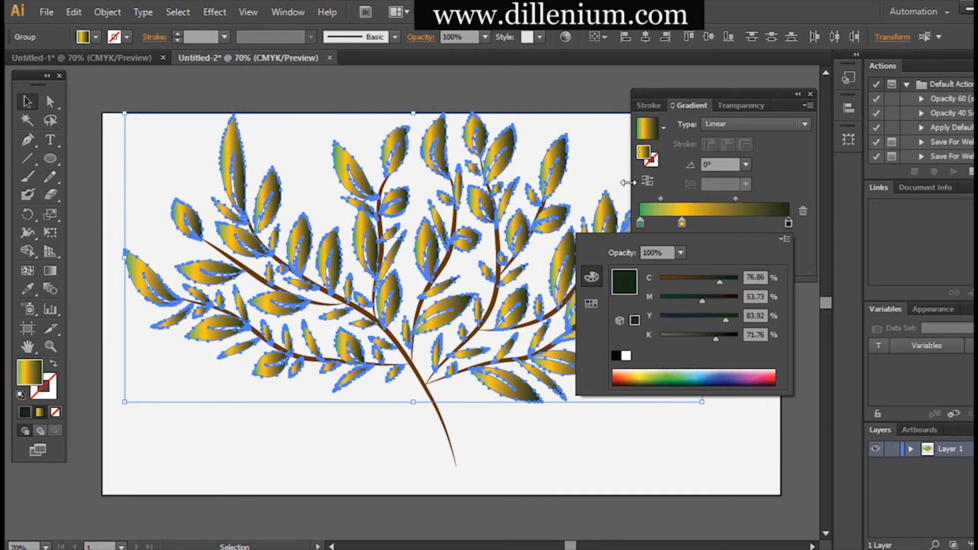
- Move the yellow stop to about 53% and sweep the gradient diagonally across all leaves from upper right to lower left, at about -135°
click(681, 222)
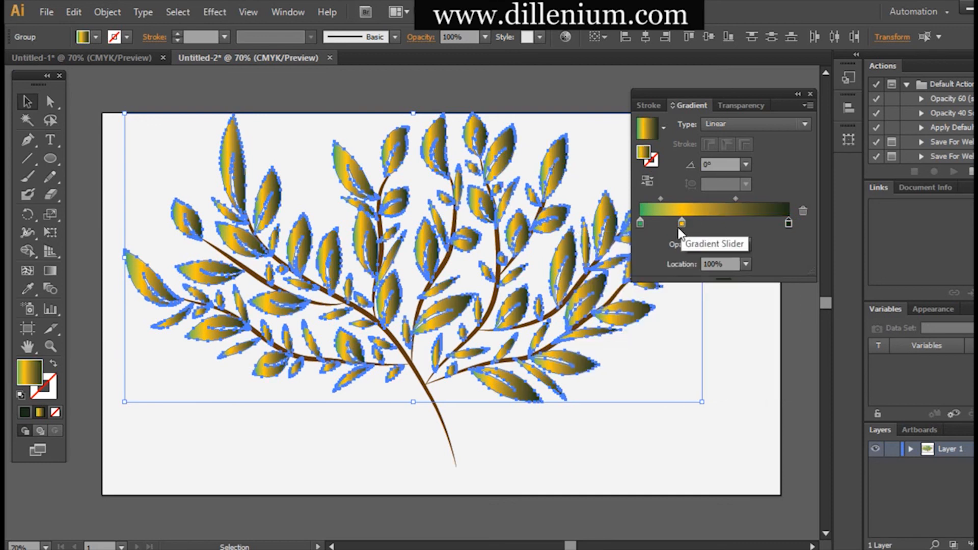
drag(681, 223, 719, 222)
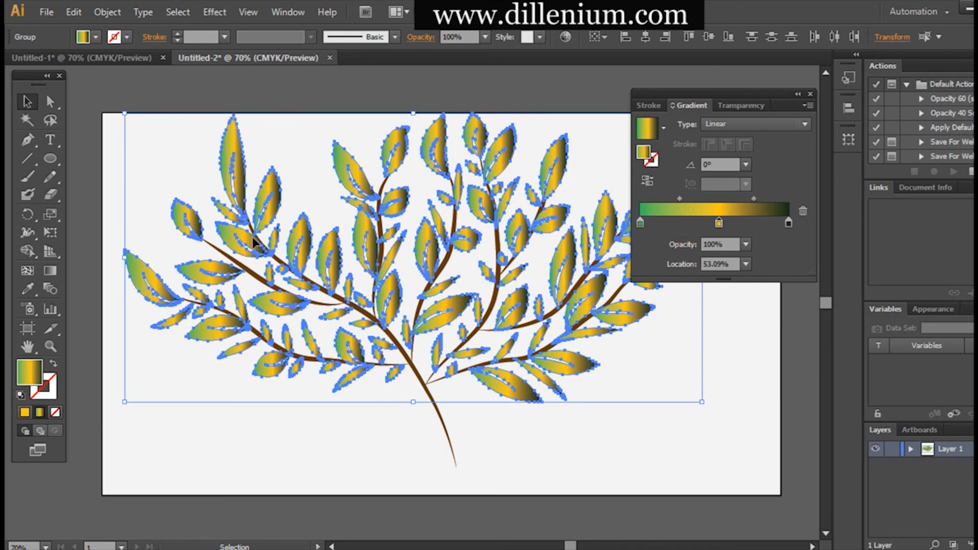
click(50, 271)
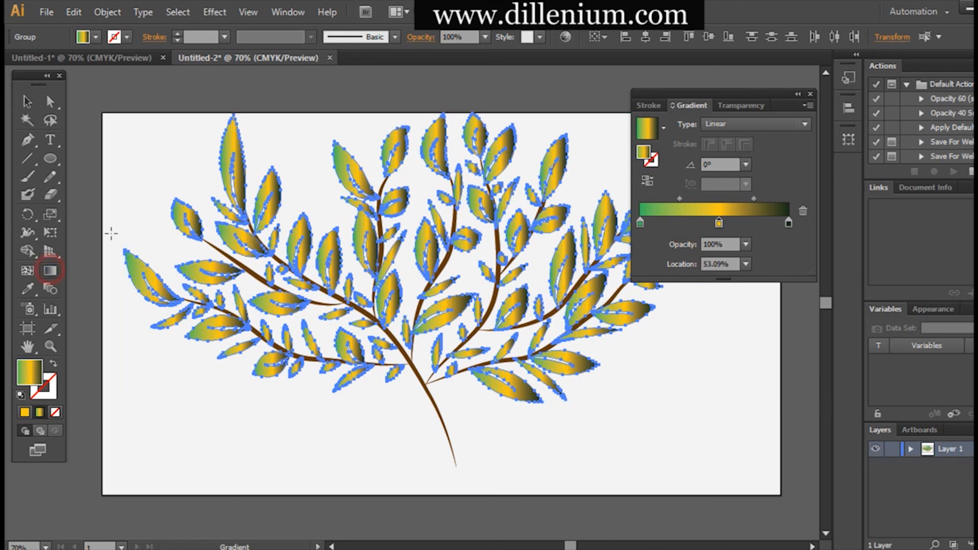
drag(539, 111, 264, 368)
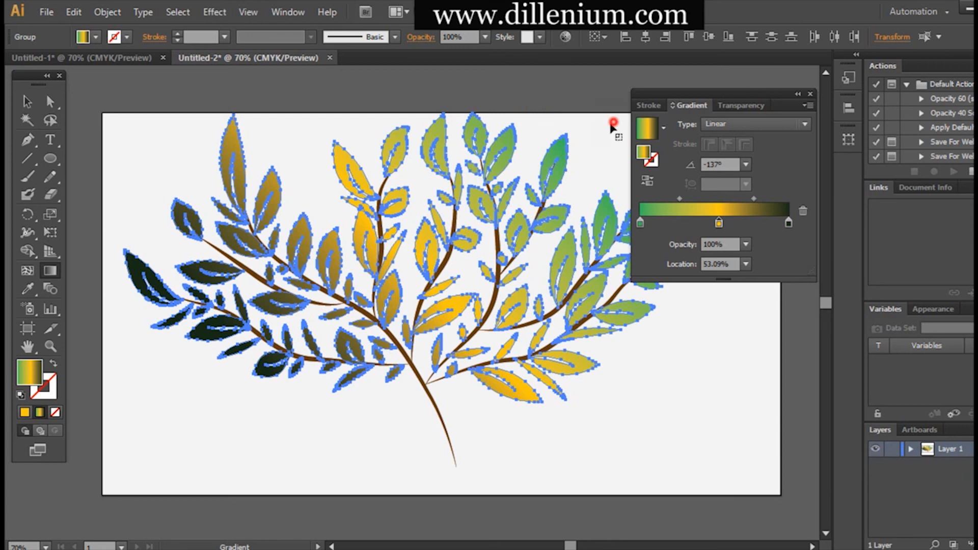
drag(614, 124, 290, 442)
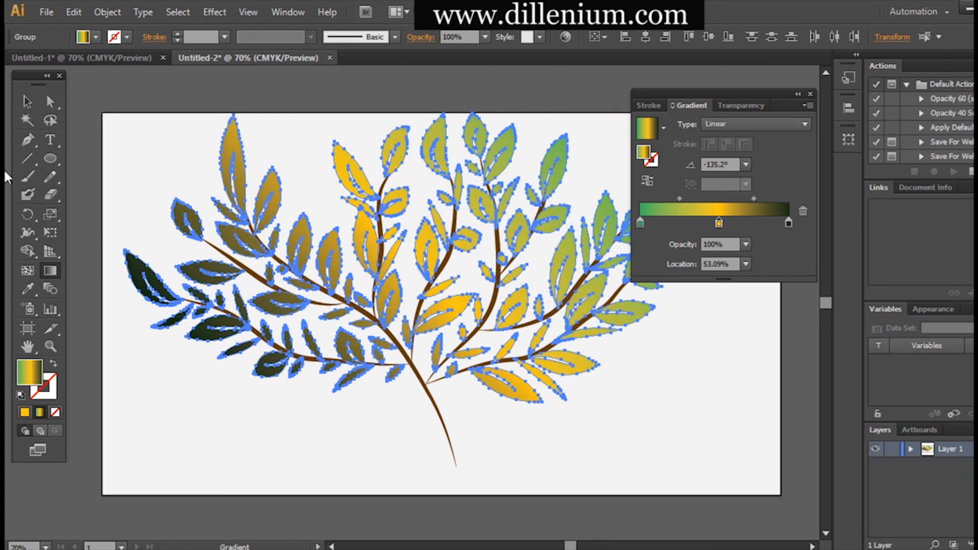
click(27, 102)
click(147, 163)
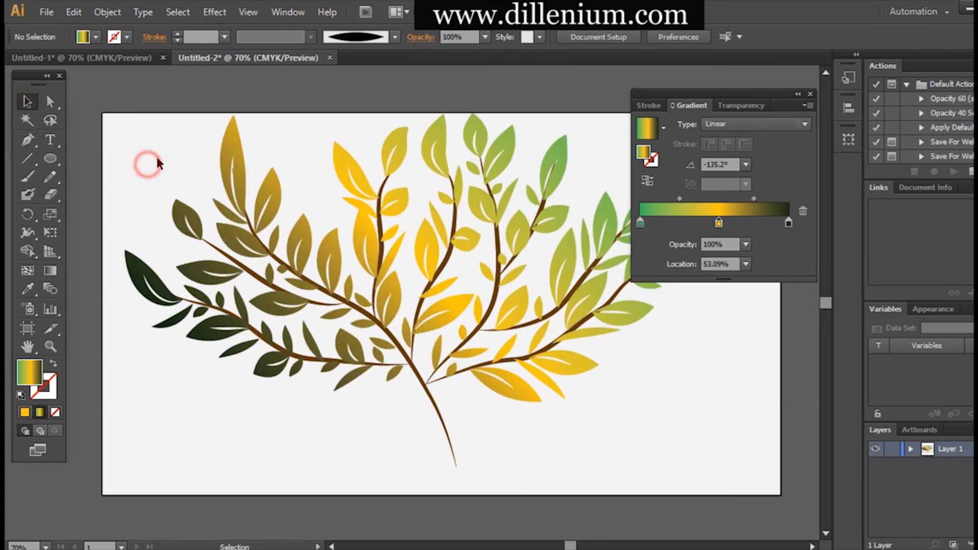
click(810, 94)
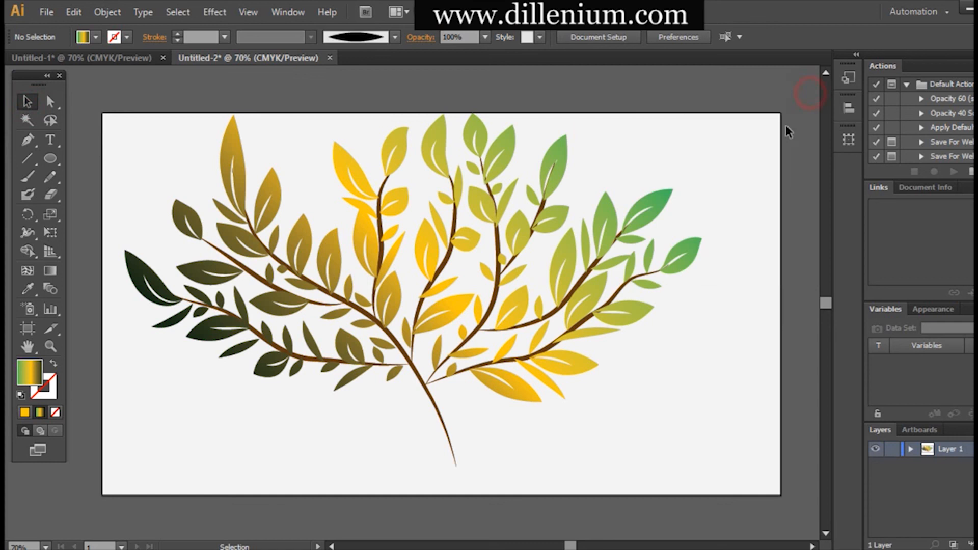
click(726, 398)
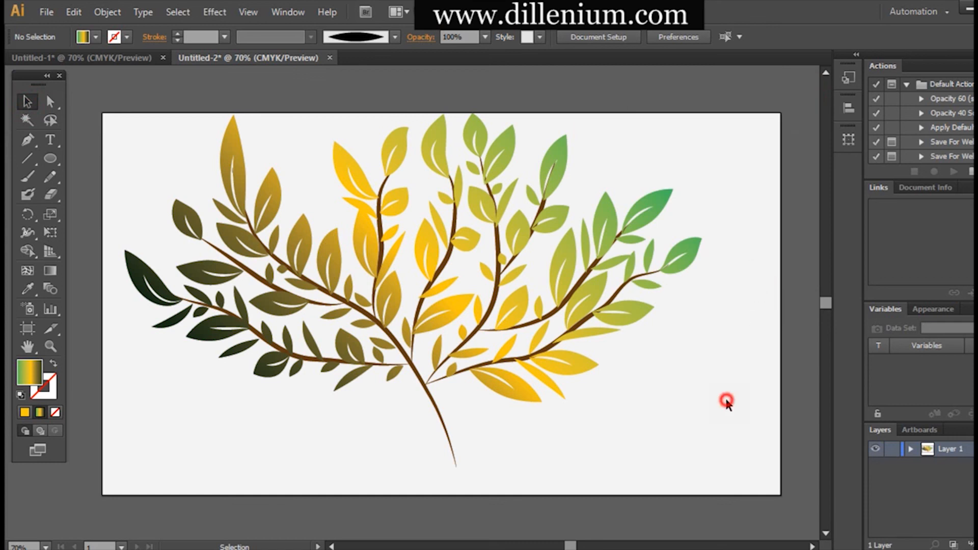
- Undo the green fill on the branches and give them the leaves' gradient by sampling the leftmost leaf with the Eyedropper
click(109, 367)
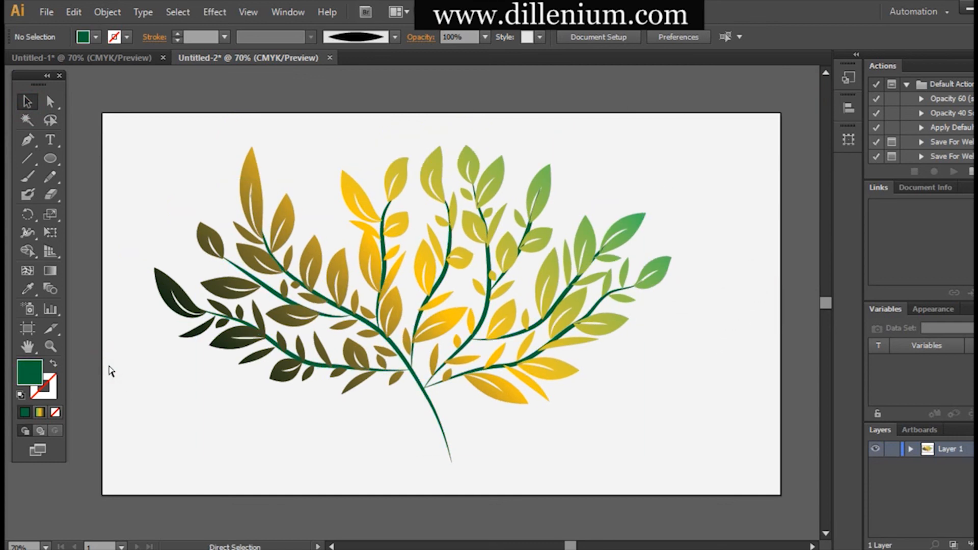
key(ctrl+z)
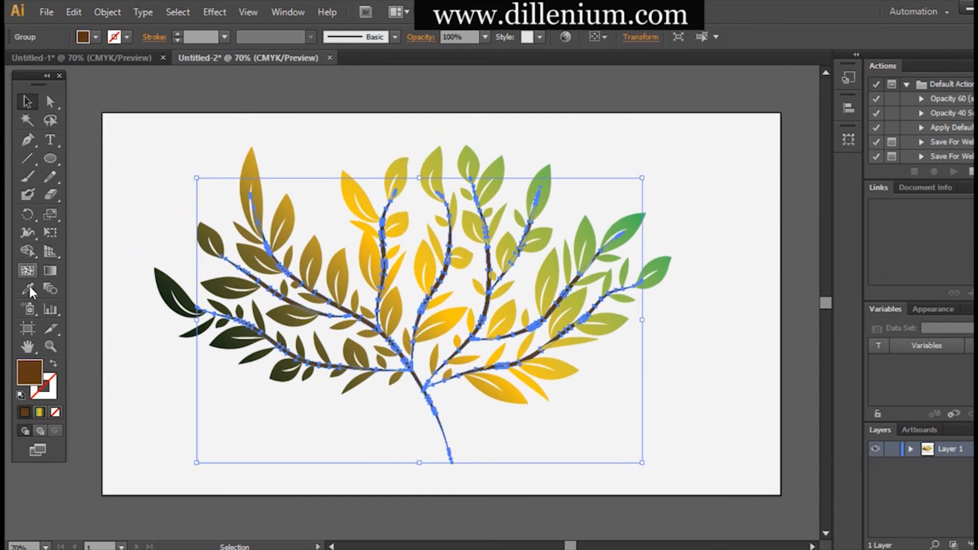
click(28, 290)
click(164, 280)
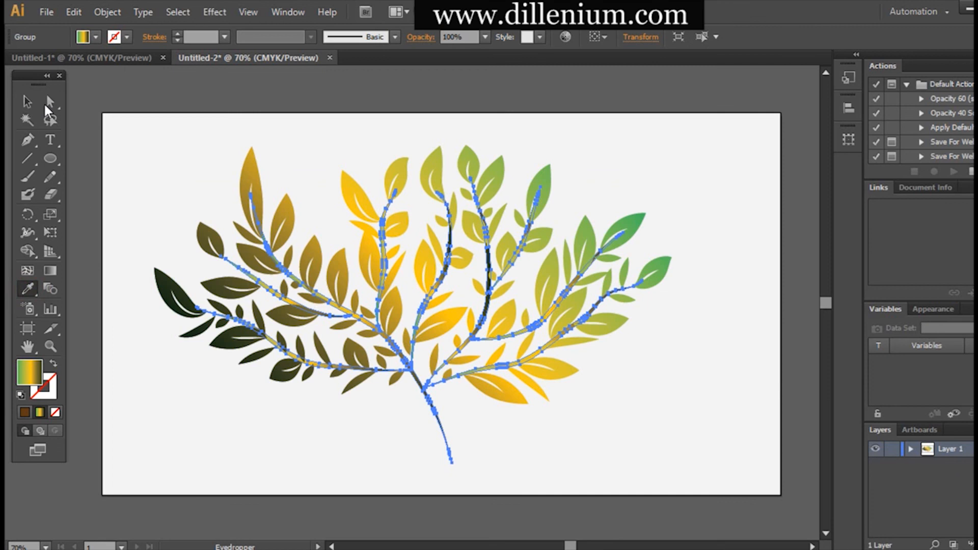
click(27, 101)
click(155, 197)
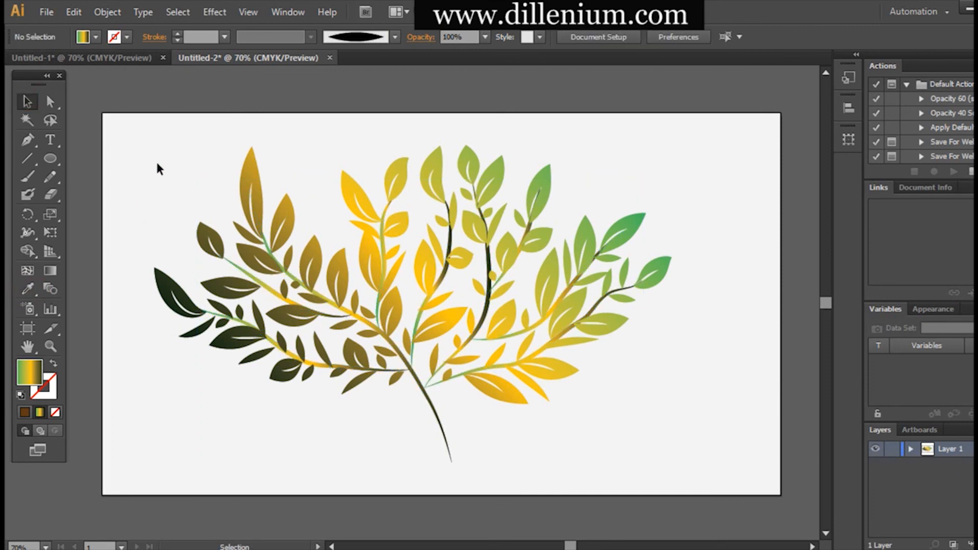
- Select the leaves and branches together and sweep one continuous gradient diagonally across the whole tree from upper right to lower left
drag(158, 164, 655, 412)
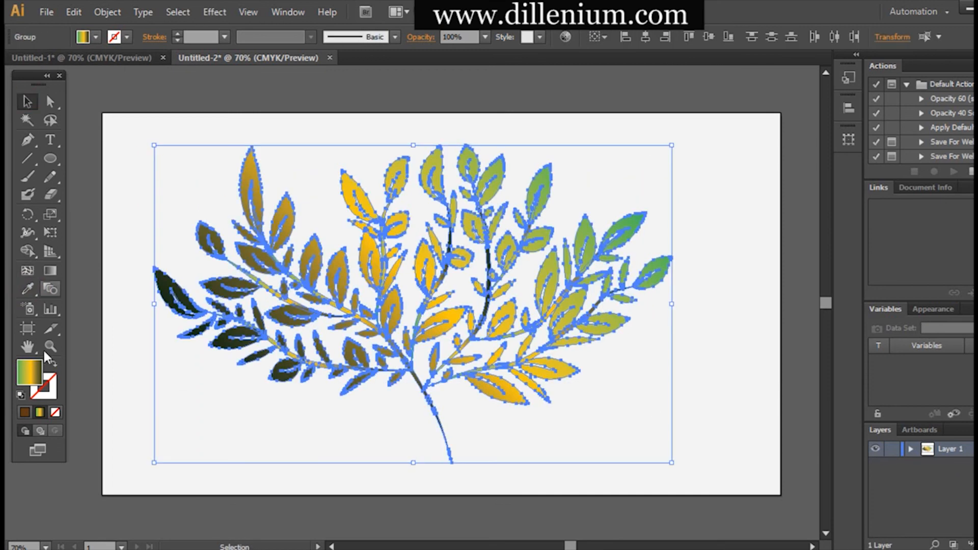
click(28, 289)
click(178, 295)
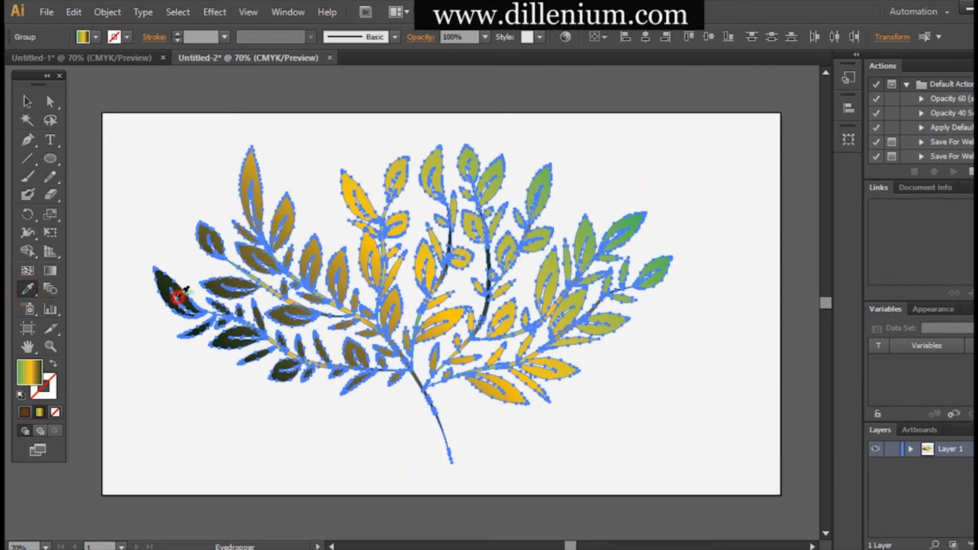
click(57, 274)
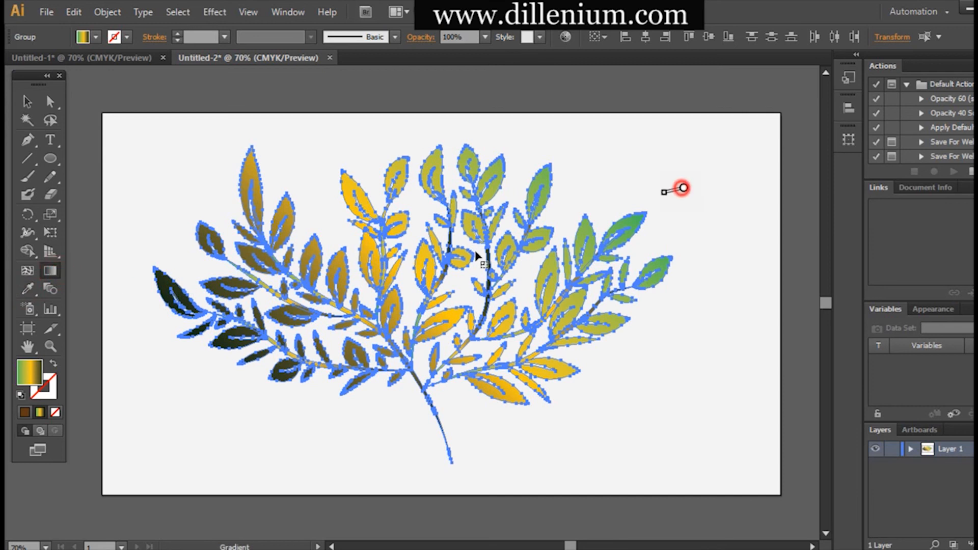
click(27, 103)
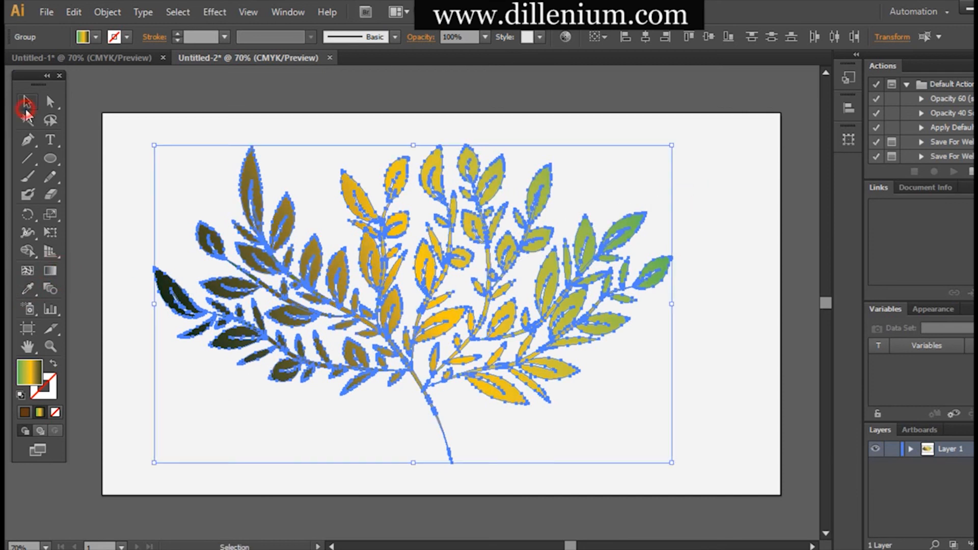
click(144, 167)
click(183, 452)
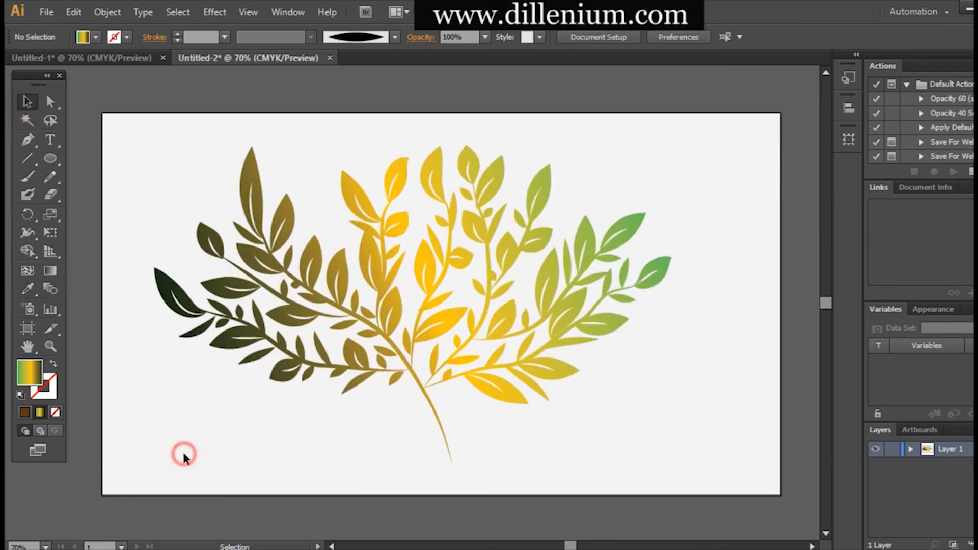